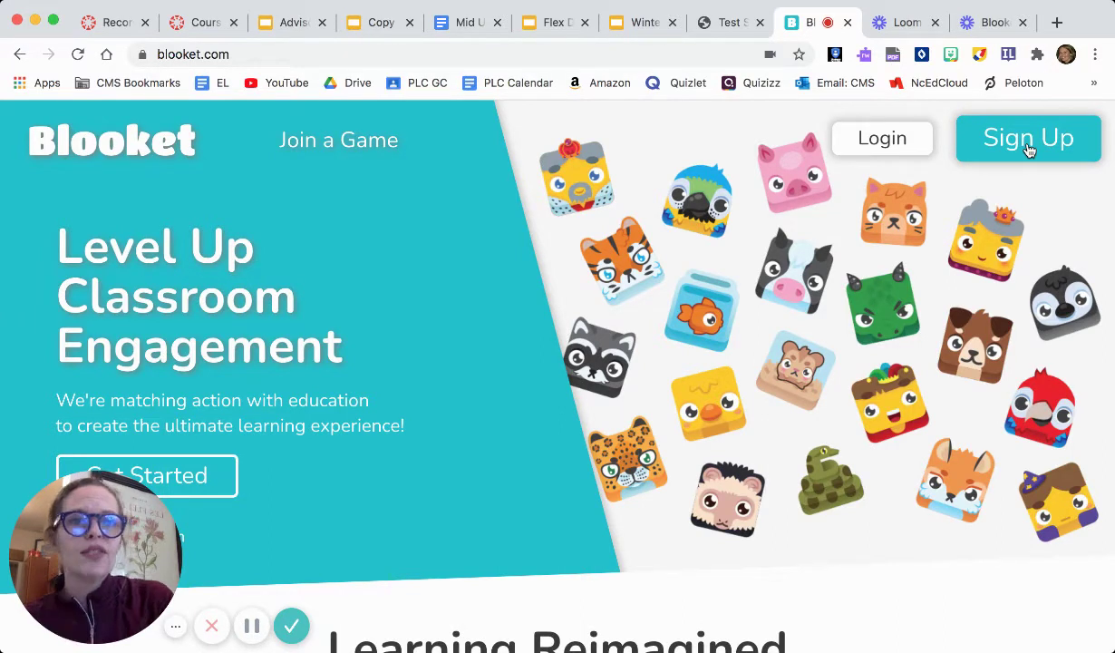
- Log in to Blooket and start creating a new question set
{"action": "left_click", "coordinate": [883, 140]}
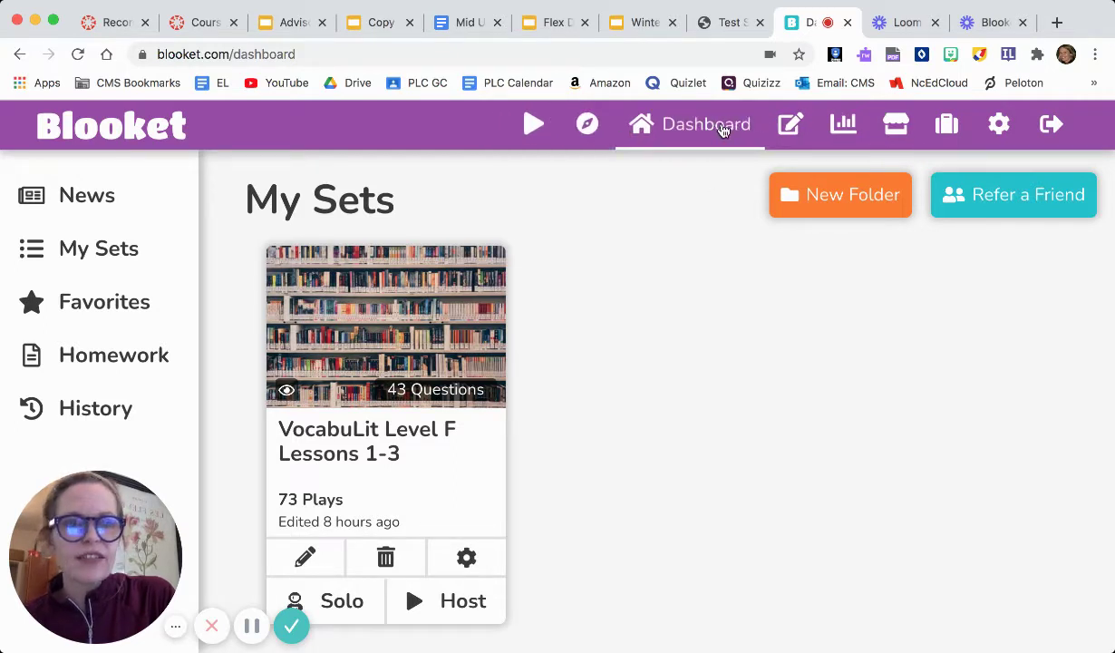
{"action": "left_click", "coordinate": [770, 130]}
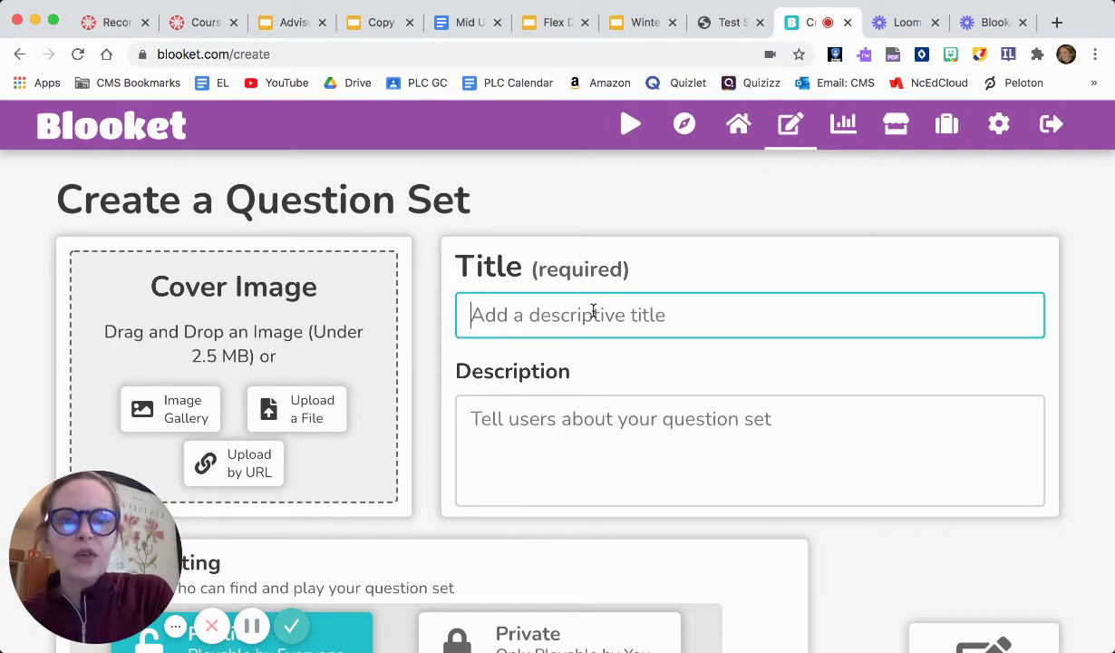
- Enter 'Vocabulary Workshop Lessons 1-3' as the new set's title
{"action": "type", "text": "Vocab"}
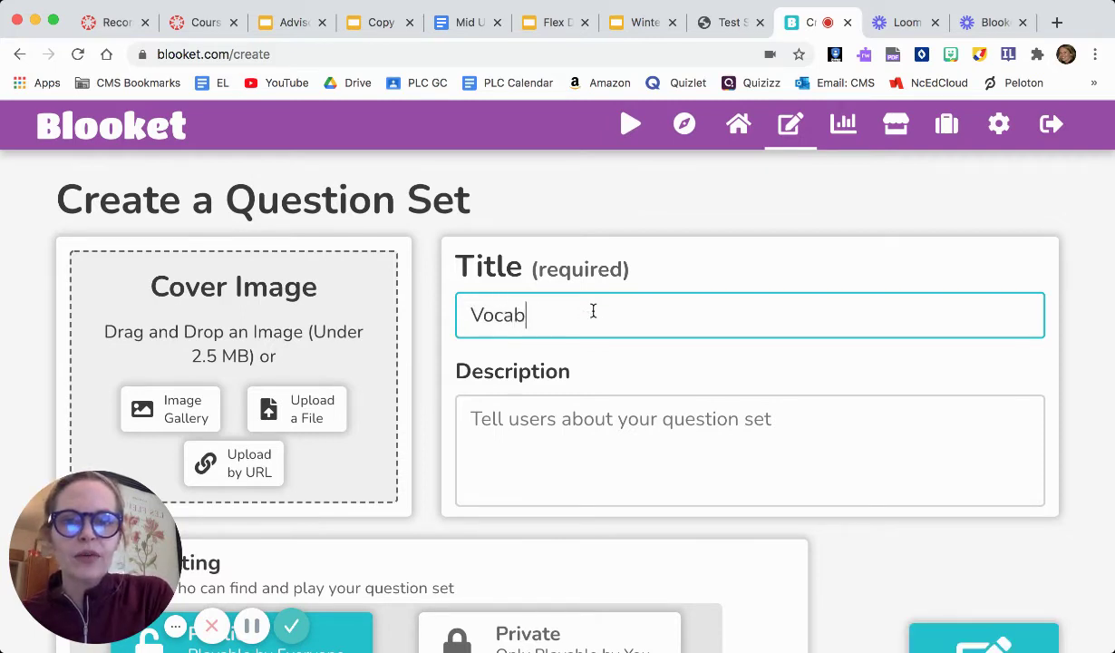
{"action": "type", "text": "ulary Workshop"}
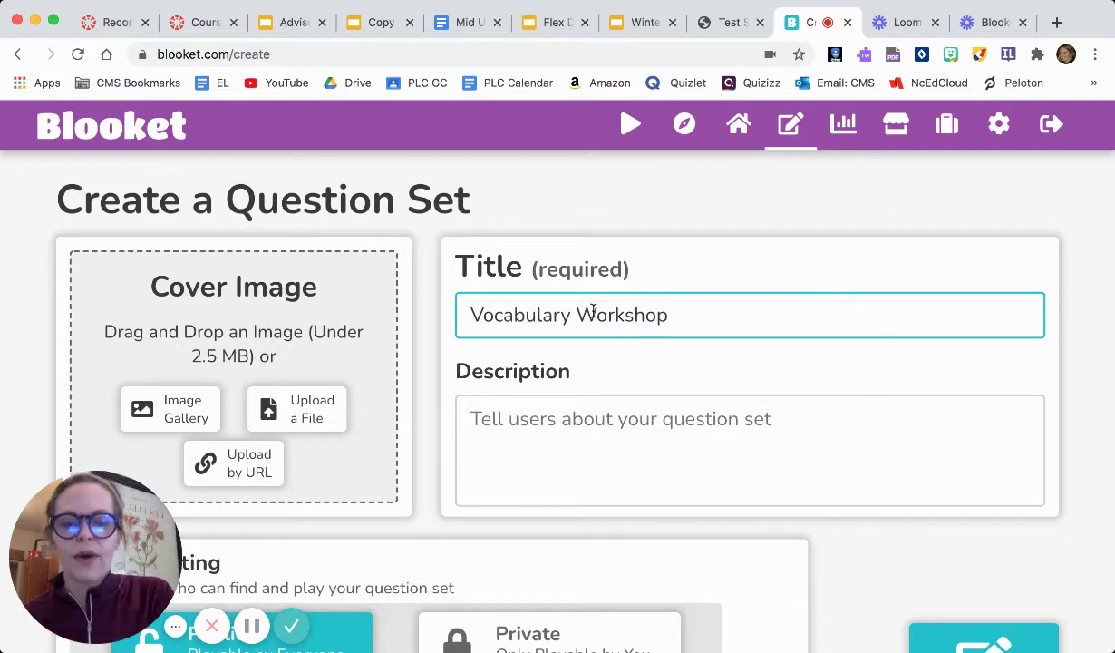
{"action": "type", "text": "Les"}
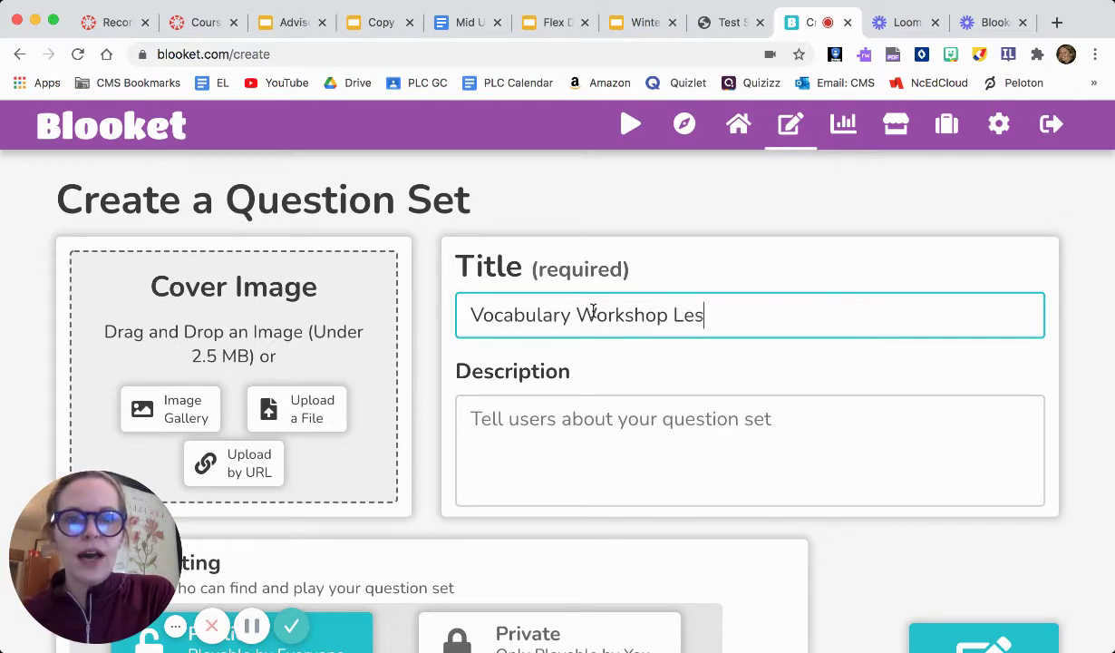
{"action": "type", "text": "sons 1-3"}
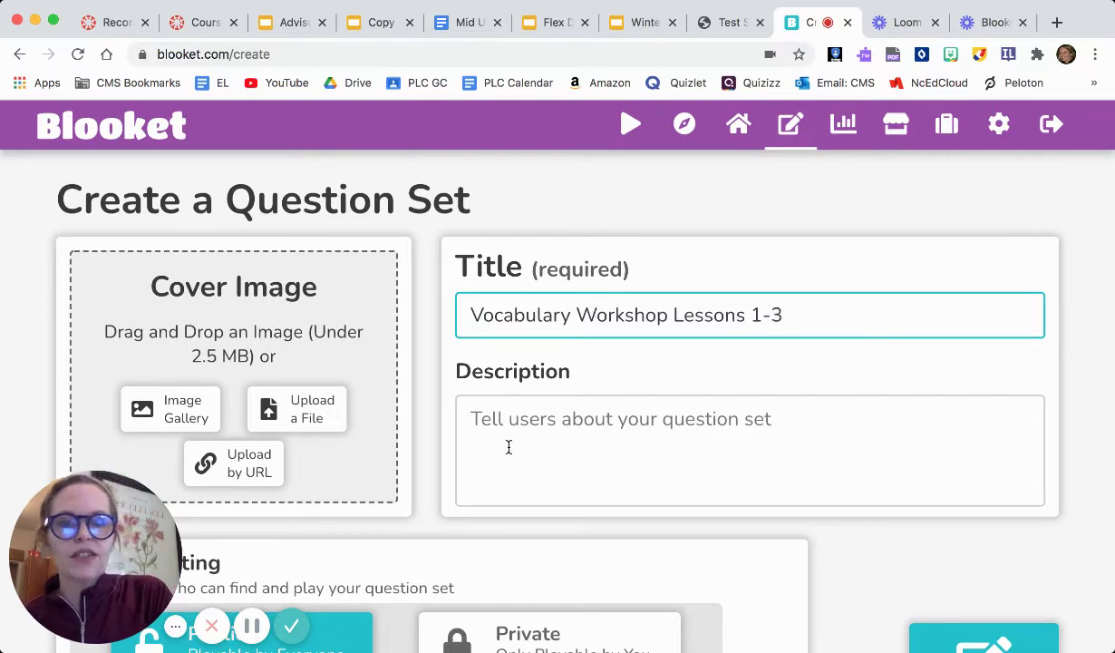
{"action": "scroll", "coordinate": [507, 445], "scroll_direction": "down", "scroll_amount": 1}
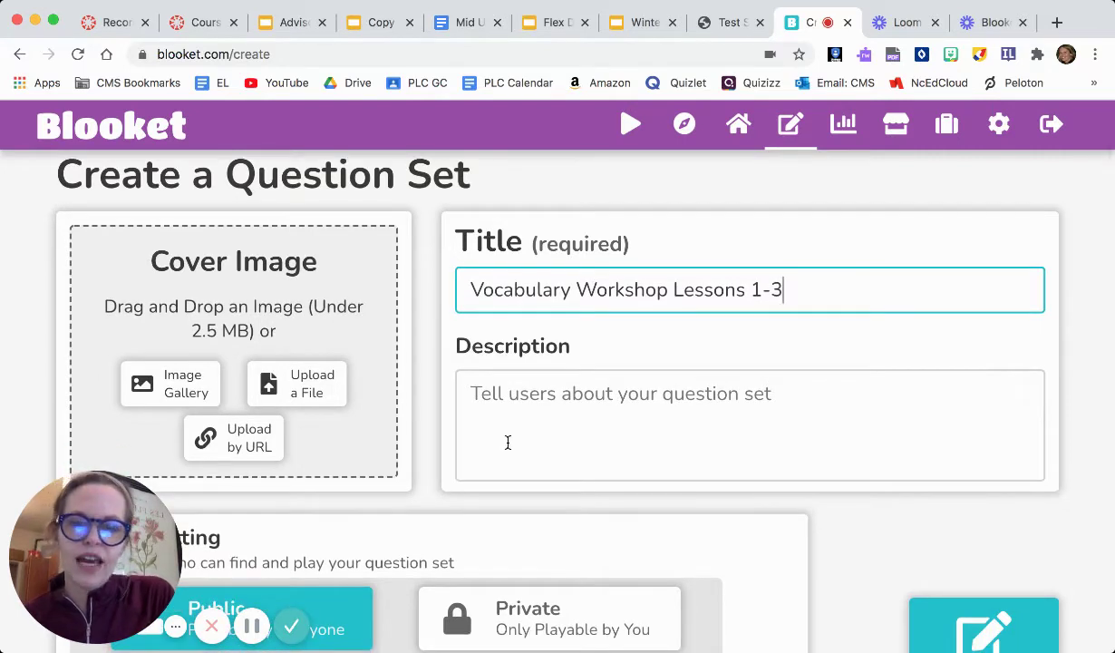
- Use the apple-on-books photo from a 'classroom' Image Gallery search as the cover
{"action": "left_click", "coordinate": [175, 392]}
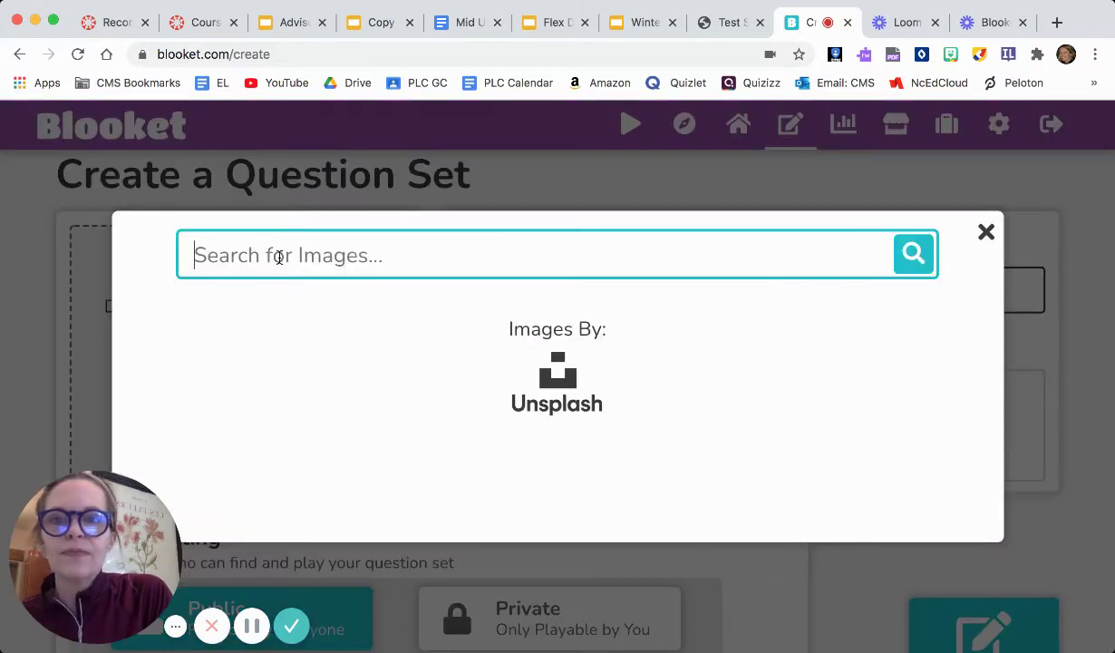
{"action": "type", "text": "classroom"}
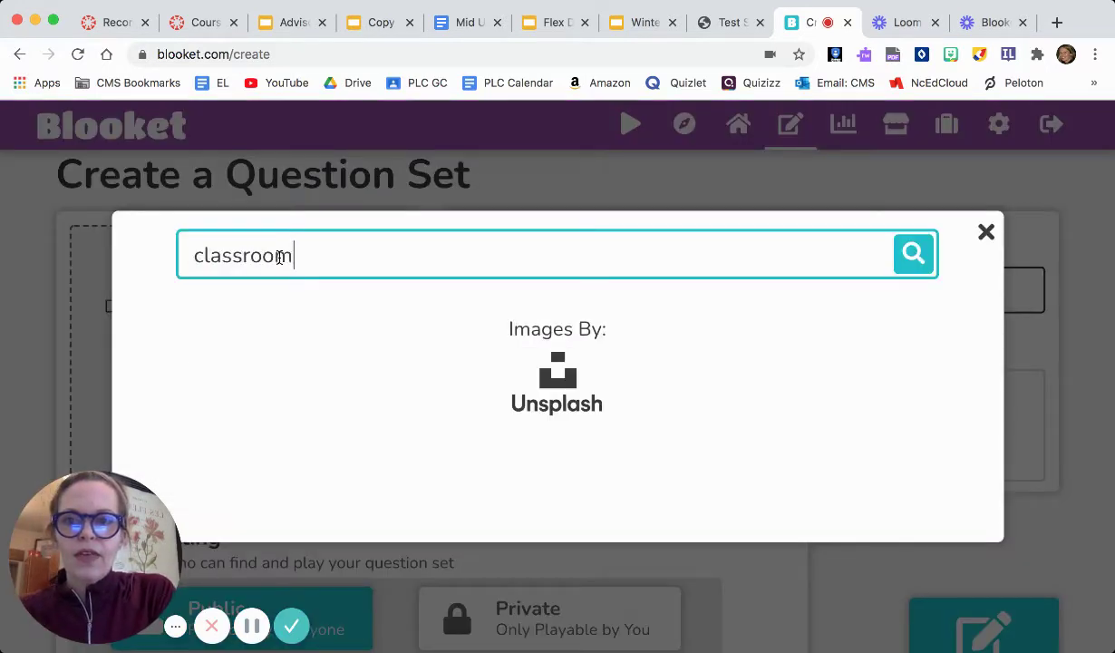
{"action": "key", "text": "Return"}
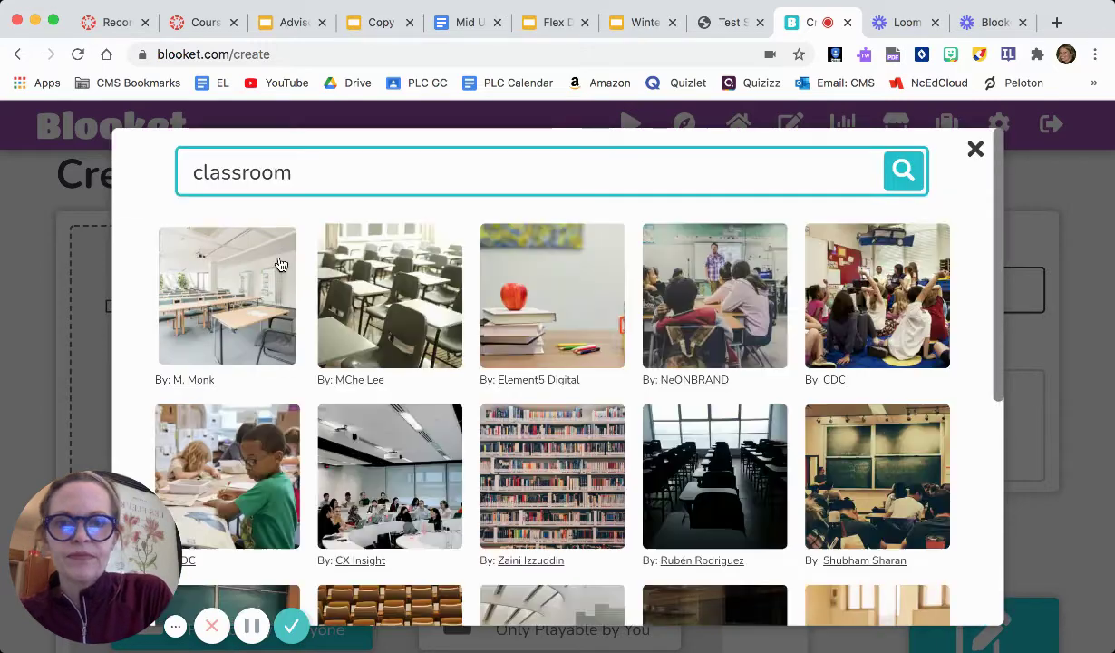
{"action": "left_click", "coordinate": [525, 290]}
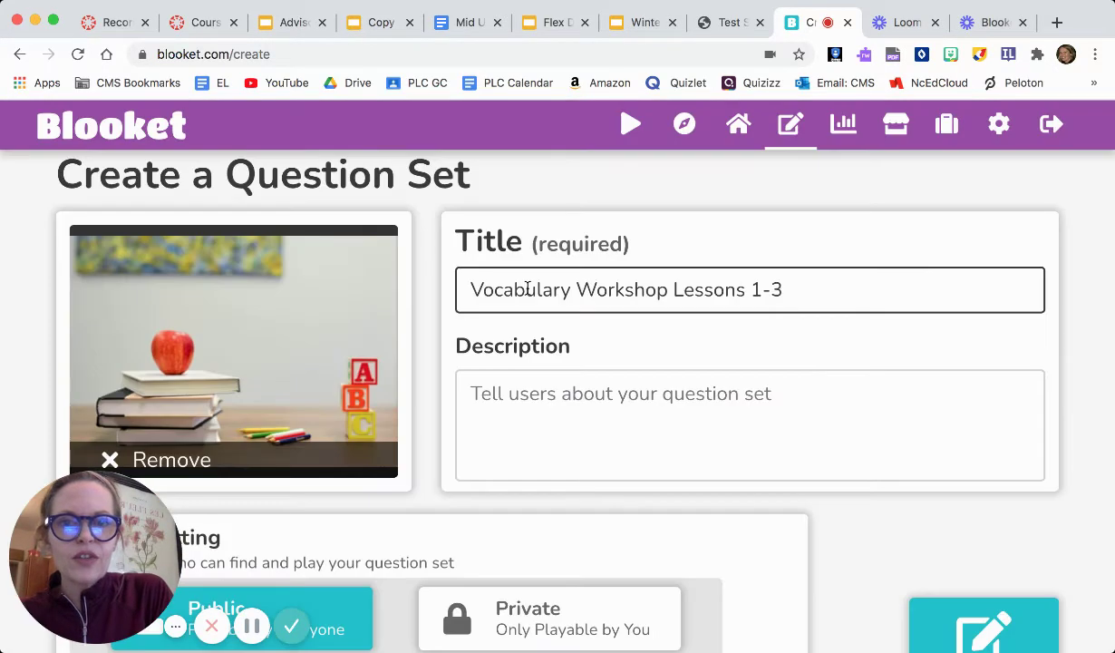
- Set the set's privacy setting to Public
{"action": "scroll", "coordinate": [921, 535], "scroll_direction": "down", "scroll_amount": 3}
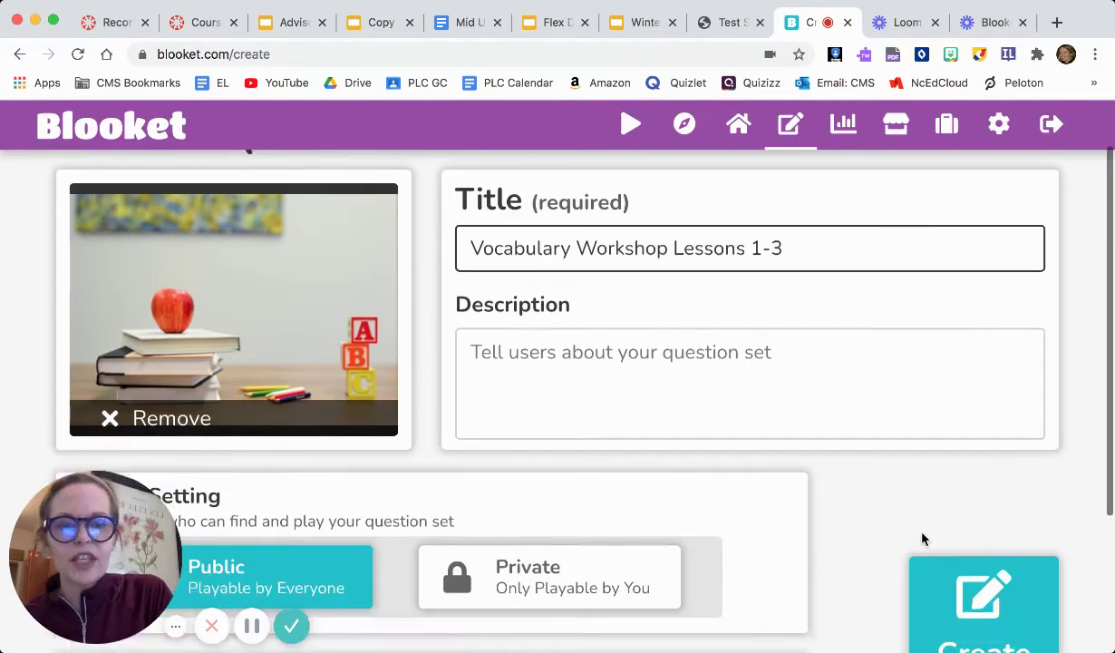
{"action": "scroll", "coordinate": [922, 539], "scroll_direction": "down", "scroll_amount": 2}
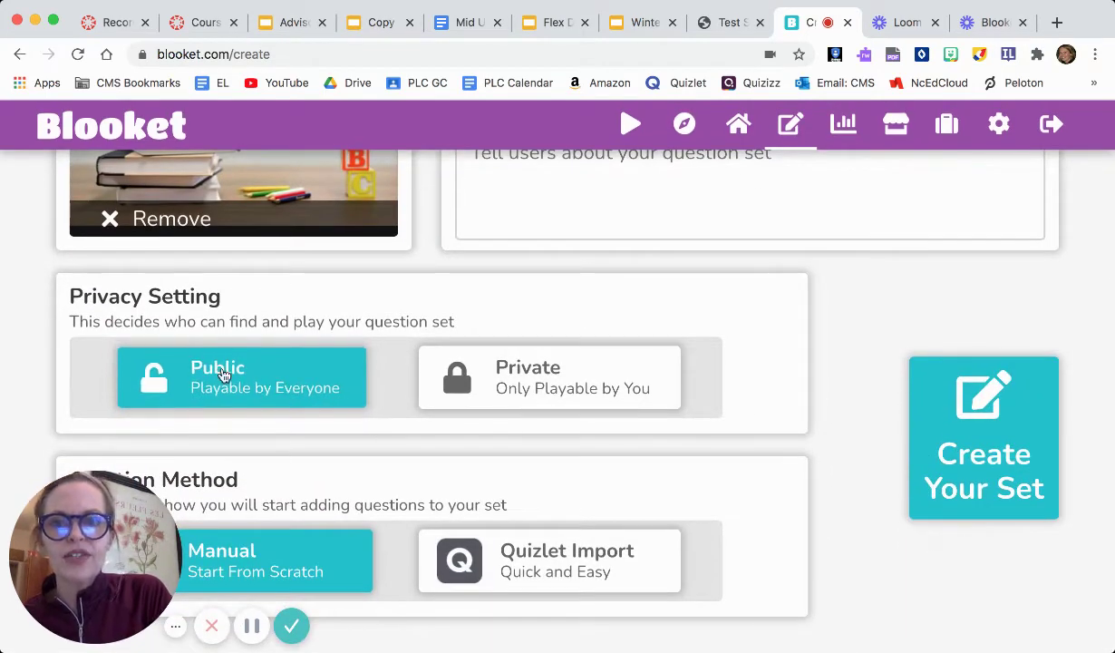
{"action": "left_click", "coordinate": [577, 387]}
{"action": "left_click", "coordinate": [269, 393]}
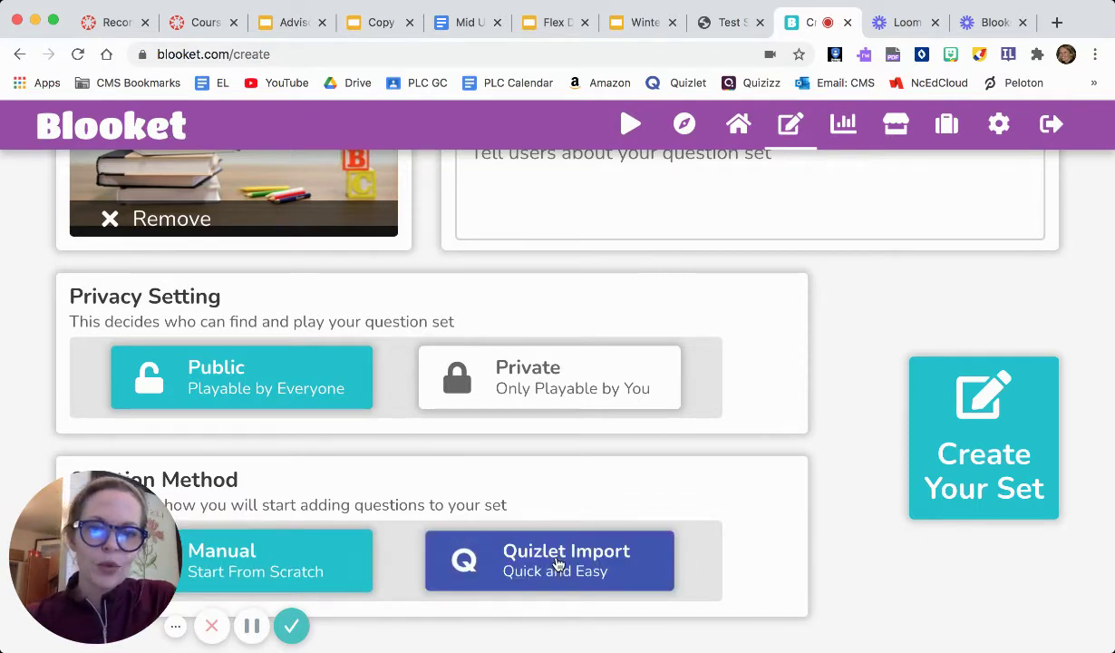
- Choose Quizlet Import, create the set, and open your Quizlet sets in a new tab
{"action": "left_click", "coordinate": [558, 564]}
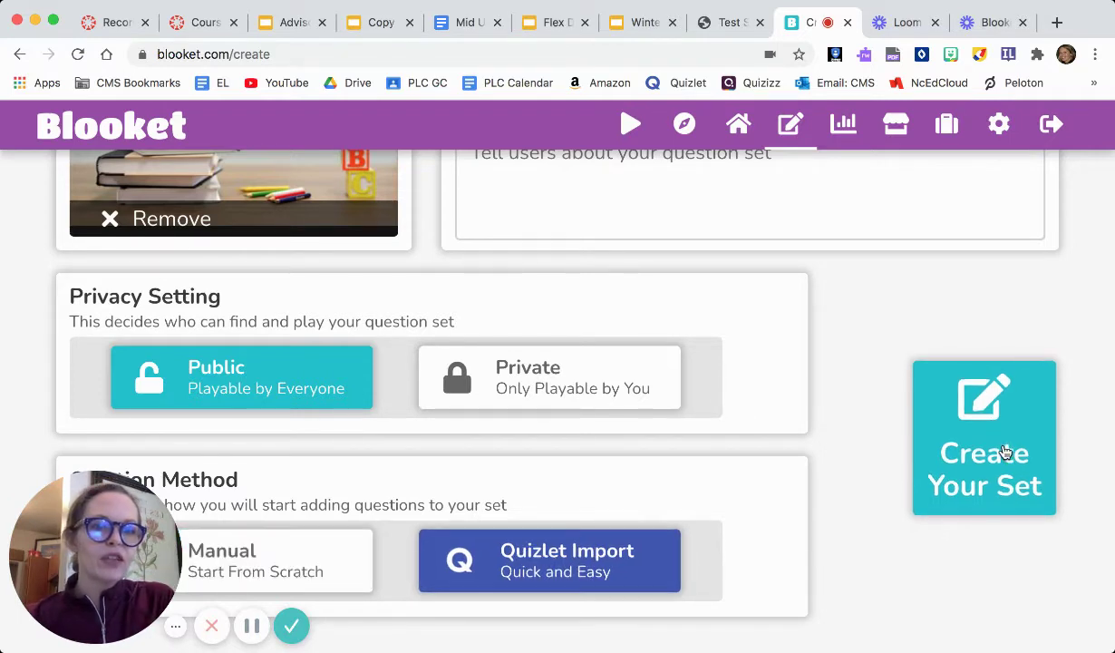
{"action": "left_click", "coordinate": [1004, 451]}
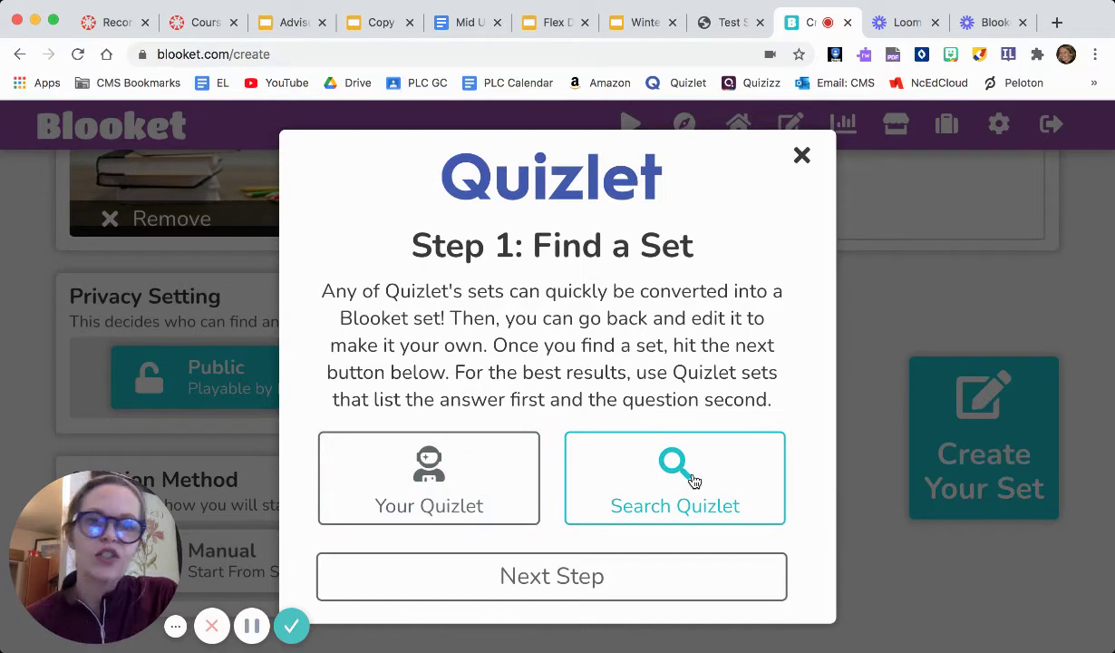
{"action": "left_click", "coordinate": [447, 487]}
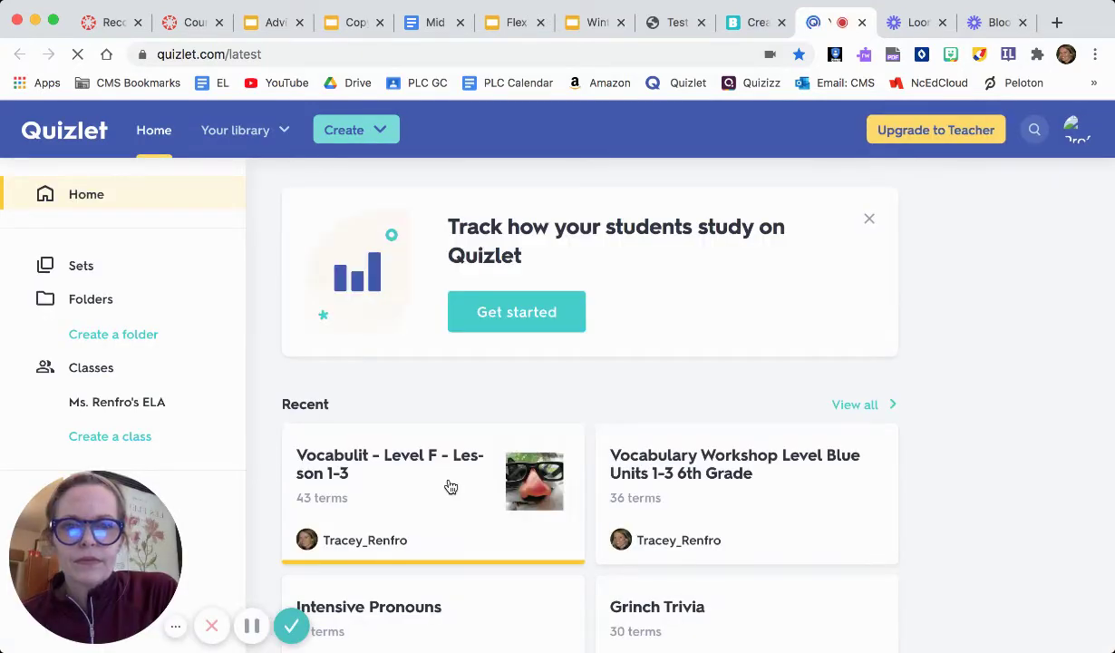
- Open the 'Vocabulary Workshop Level Blue Units 1-3 6th Grade' set in Quizlet
{"action": "scroll", "coordinate": [450, 487], "scroll_direction": "down", "scroll_amount": 1}
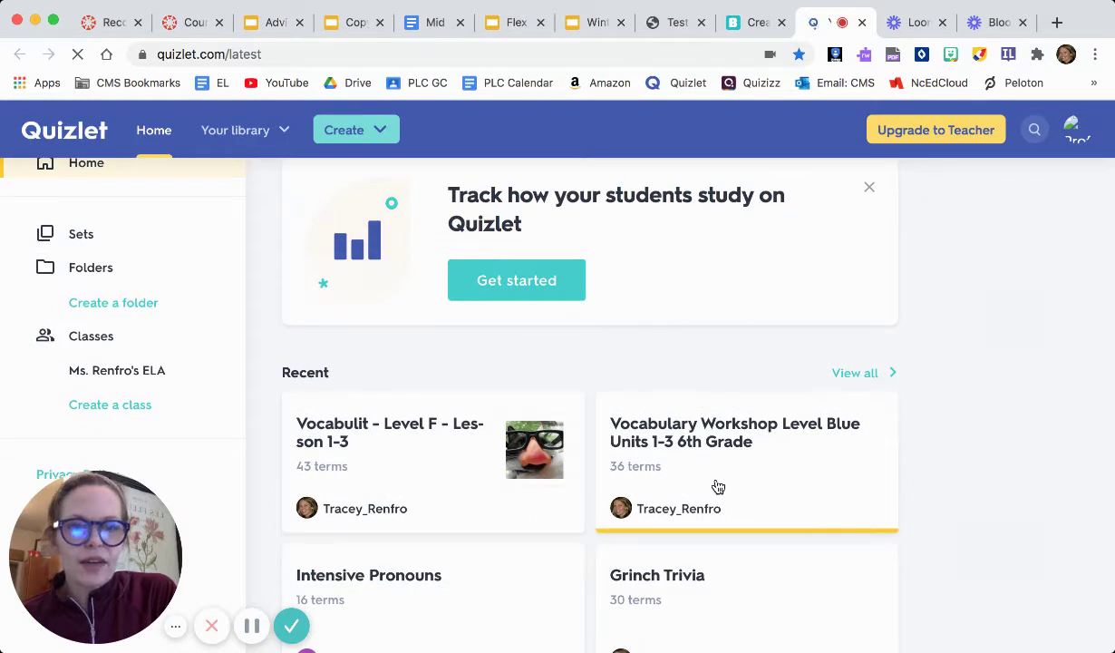
{"action": "left_click", "coordinate": [718, 487]}
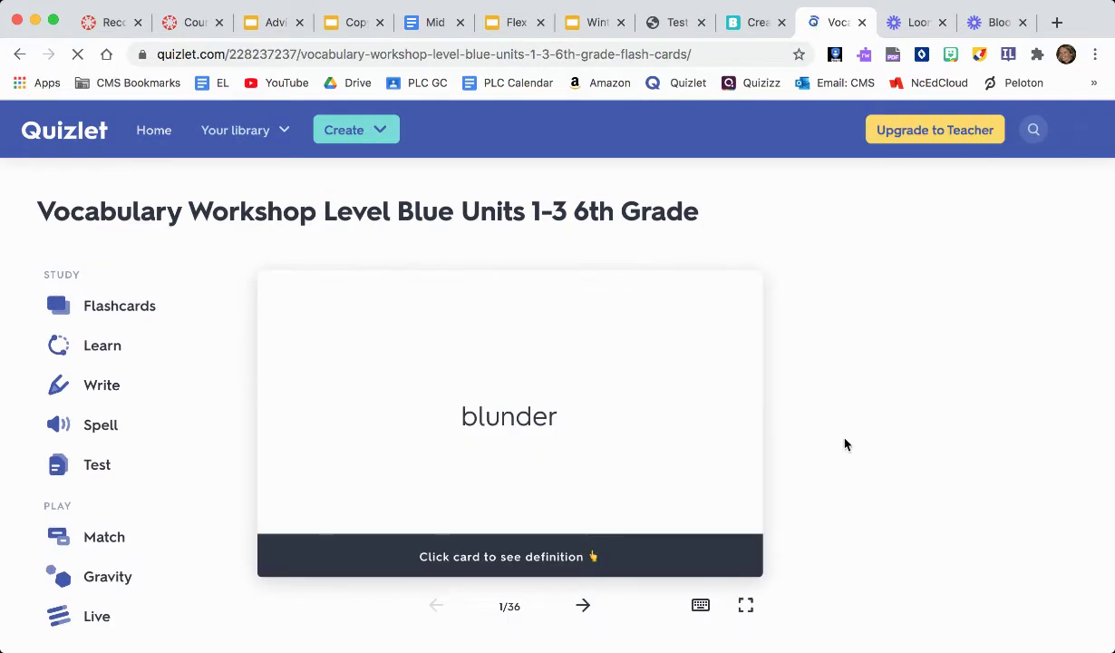
{"action": "scroll", "coordinate": [851, 431], "scroll_direction": "down", "scroll_amount": 2}
{"action": "scroll", "coordinate": [852, 433], "scroll_direction": "down", "scroll_amount": 5}
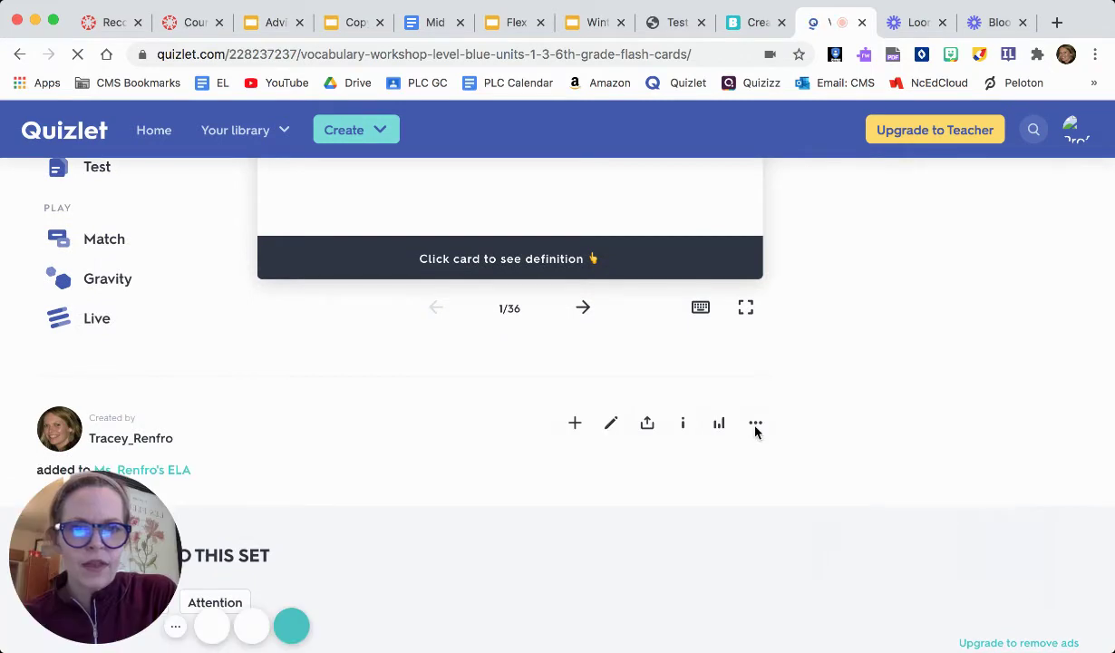
{"action": "scroll", "coordinate": [754, 429], "scroll_direction": "up", "scroll_amount": 1}
- Choose Export from the set's '...' options menu
{"action": "left_click", "coordinate": [757, 487]}
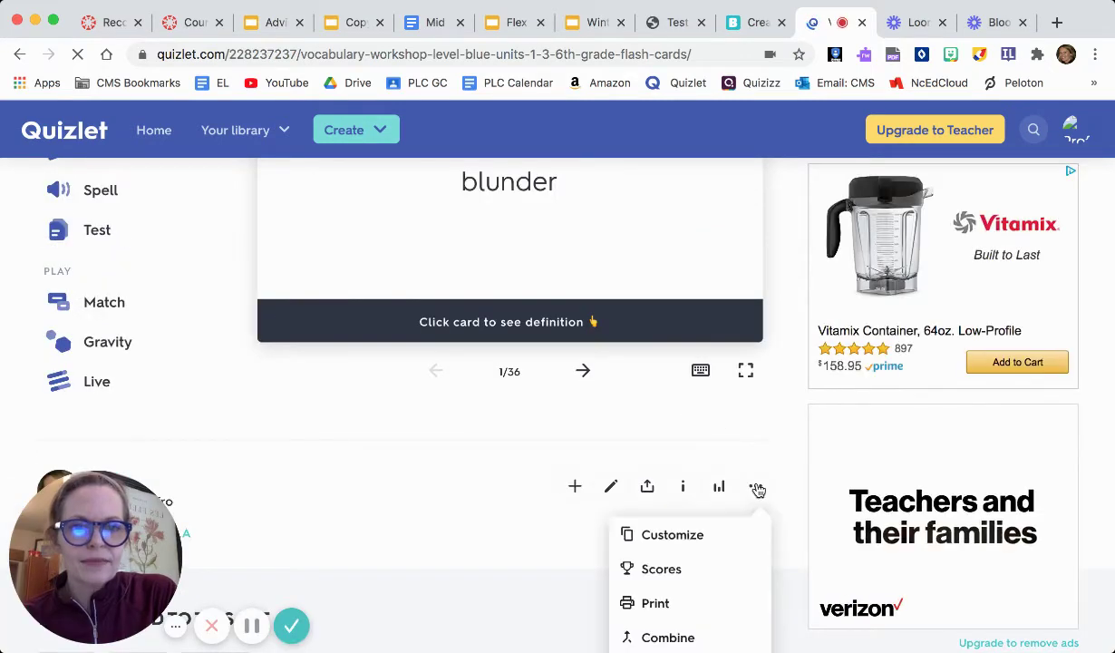
{"action": "scroll", "coordinate": [758, 490], "scroll_direction": "down", "scroll_amount": 1}
{"action": "scroll", "coordinate": [758, 490], "scroll_direction": "down", "scroll_amount": 1}
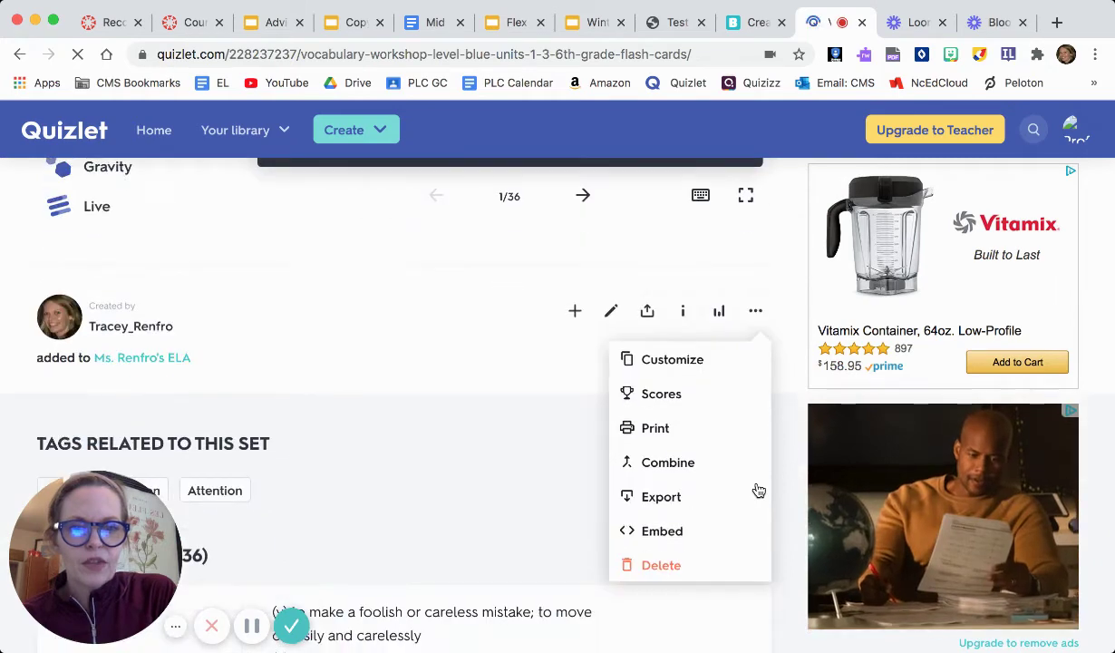
{"action": "left_click", "coordinate": [662, 484]}
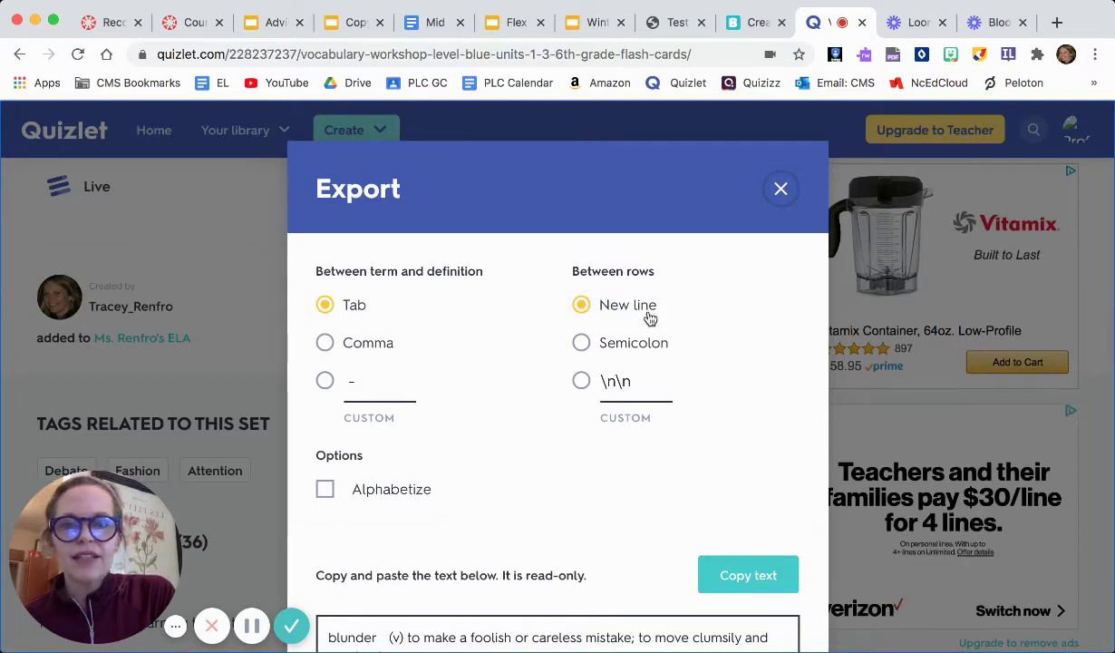
- Copy the tab-separated exported term list and return to the Blooket tab
{"action": "scroll", "coordinate": [442, 451], "scroll_direction": "down", "scroll_amount": 3}
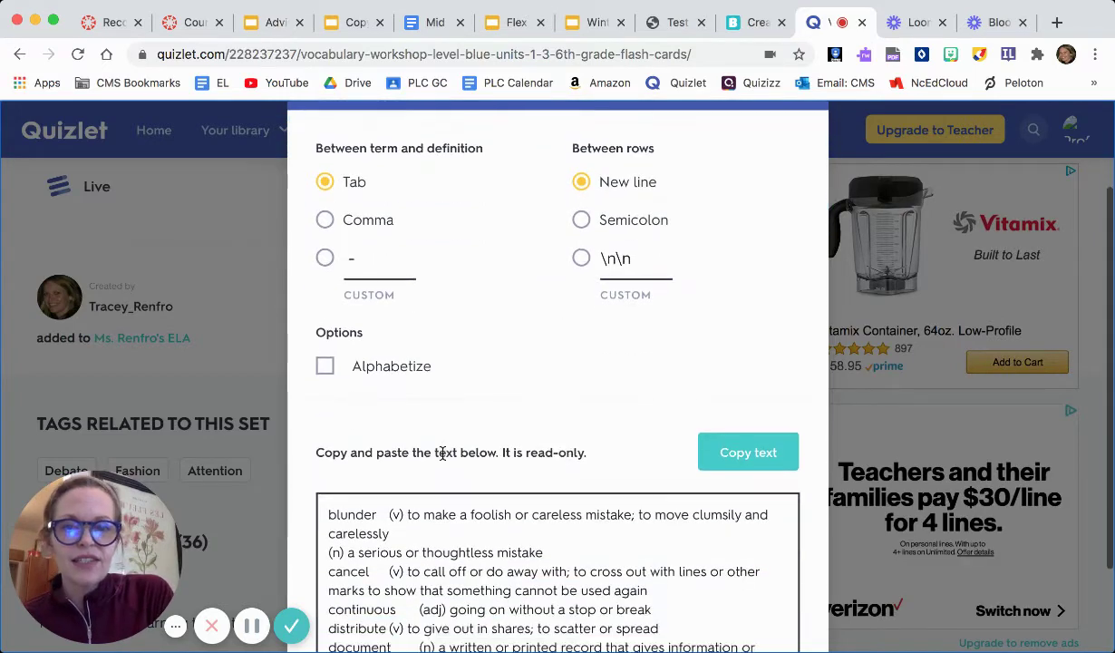
{"action": "scroll", "coordinate": [442, 453], "scroll_direction": "down", "scroll_amount": 3}
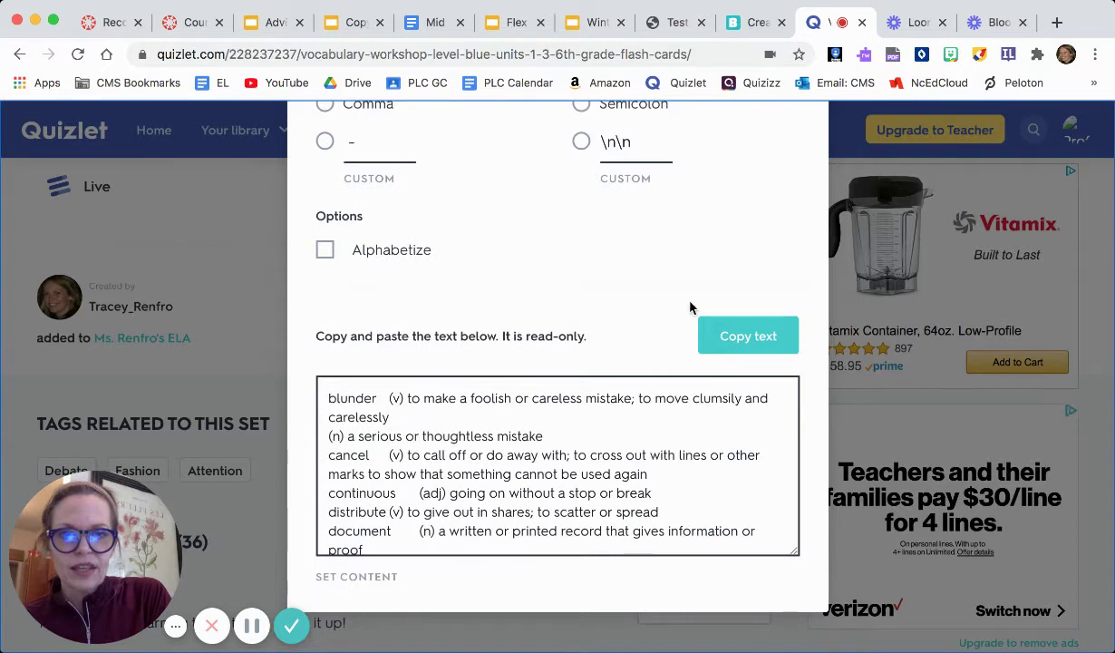
{"action": "left_click", "coordinate": [748, 336]}
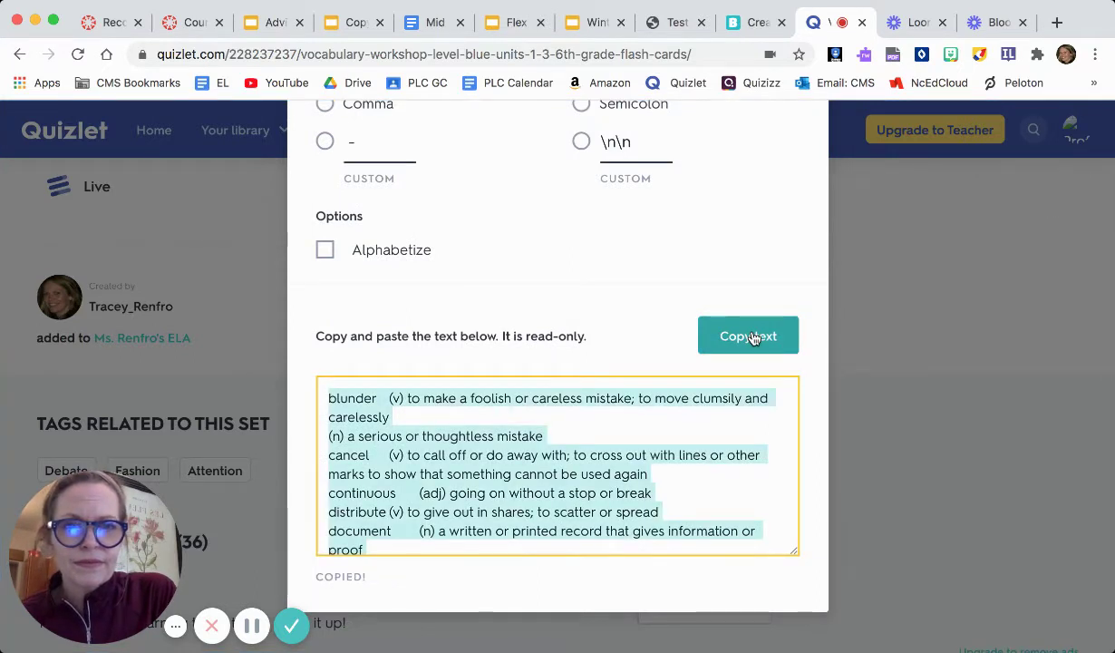
{"action": "scroll", "coordinate": [751, 338], "scroll_direction": "up", "scroll_amount": 3}
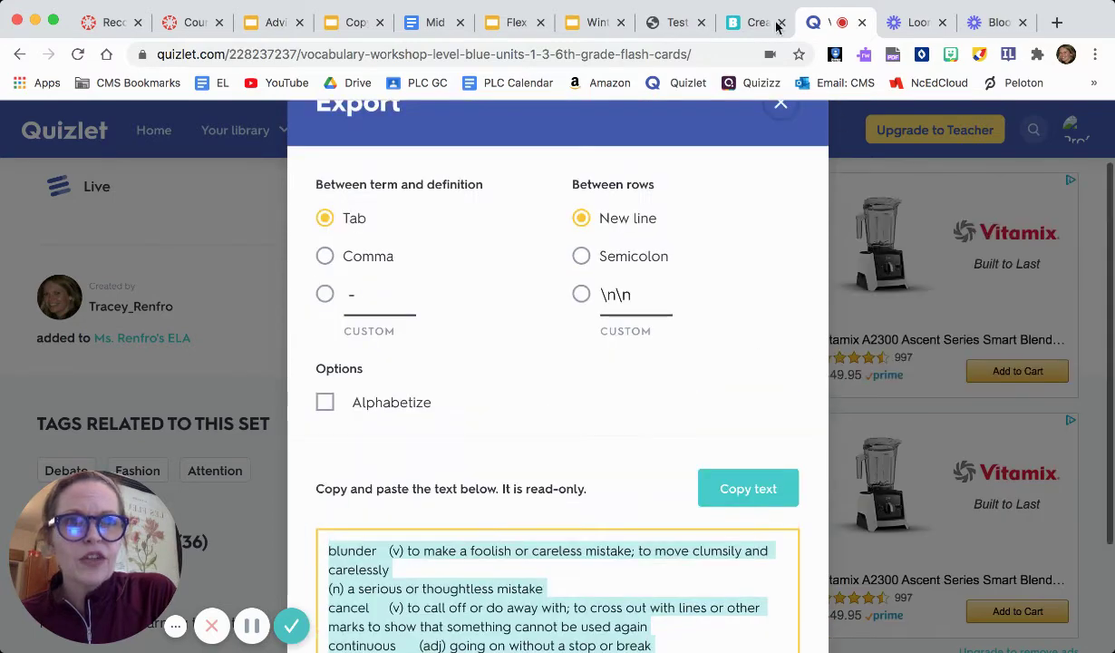
{"action": "left_click", "coordinate": [749, 26]}
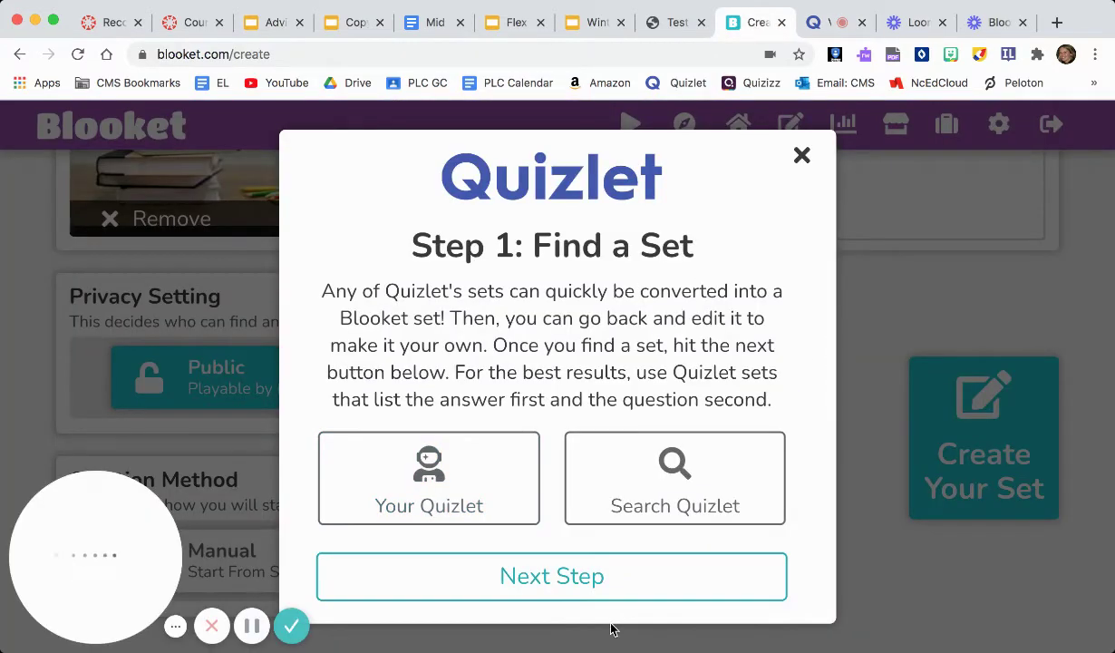
- Paste the copied Quizlet list into the import box and add it as questions
{"action": "left_click", "coordinate": [552, 587]}
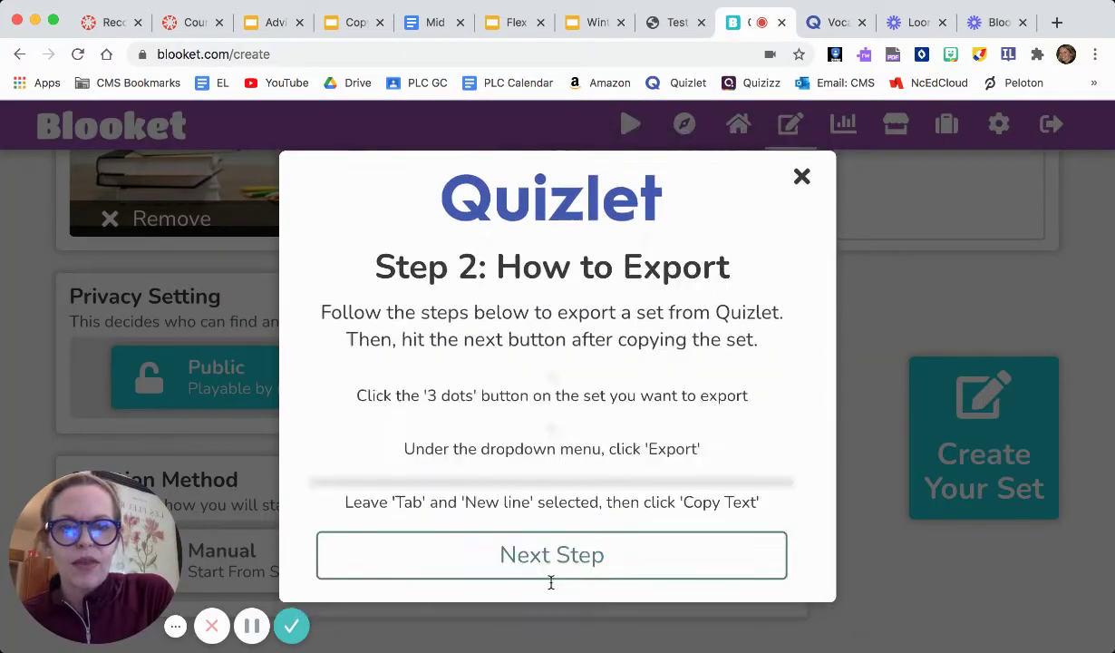
{"action": "scroll", "coordinate": [550, 581], "scroll_direction": "down", "scroll_amount": 2}
{"action": "scroll", "coordinate": [550, 582], "scroll_direction": "down", "scroll_amount": 10}
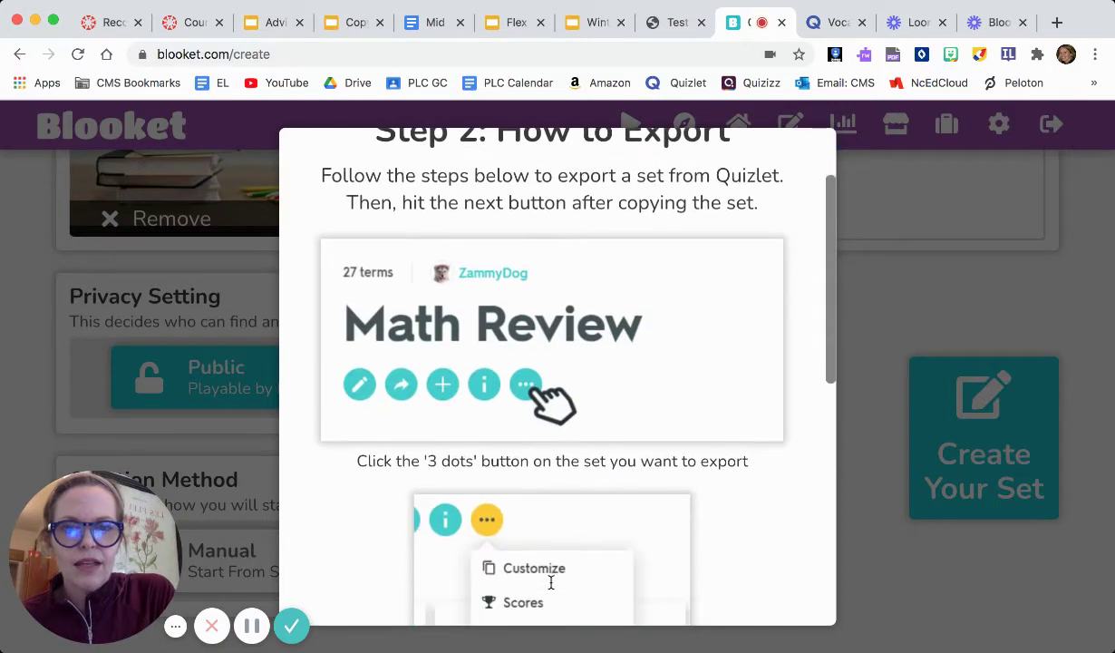
{"action": "scroll", "coordinate": [551, 587], "scroll_direction": "down", "scroll_amount": 2}
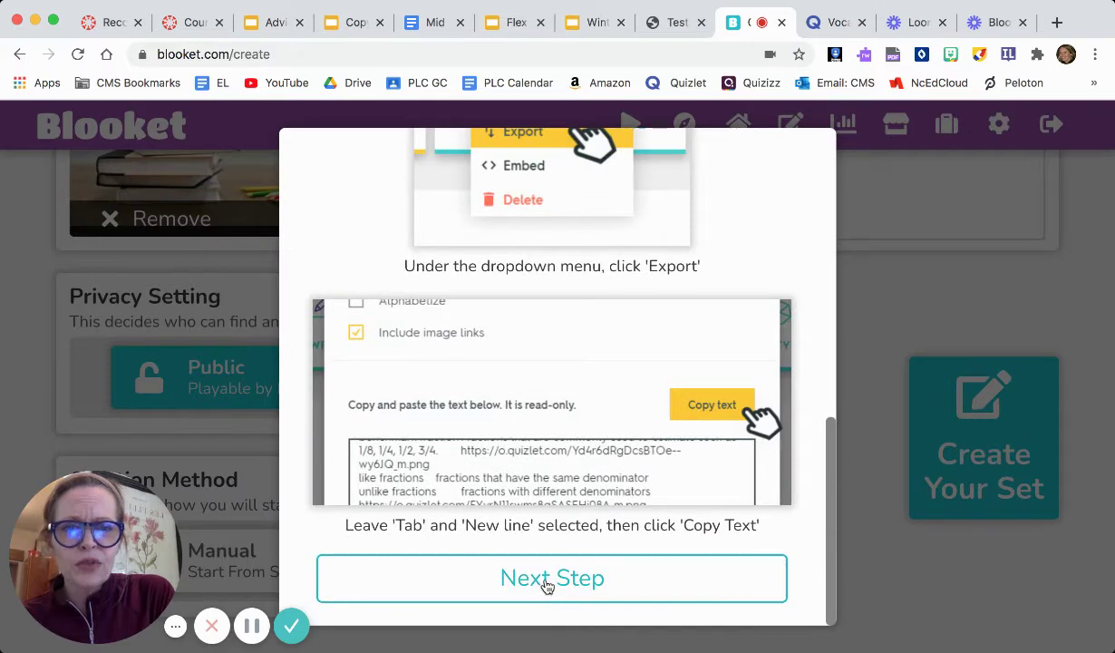
{"action": "left_click", "coordinate": [548, 585]}
{"action": "left_click", "coordinate": [456, 383]}
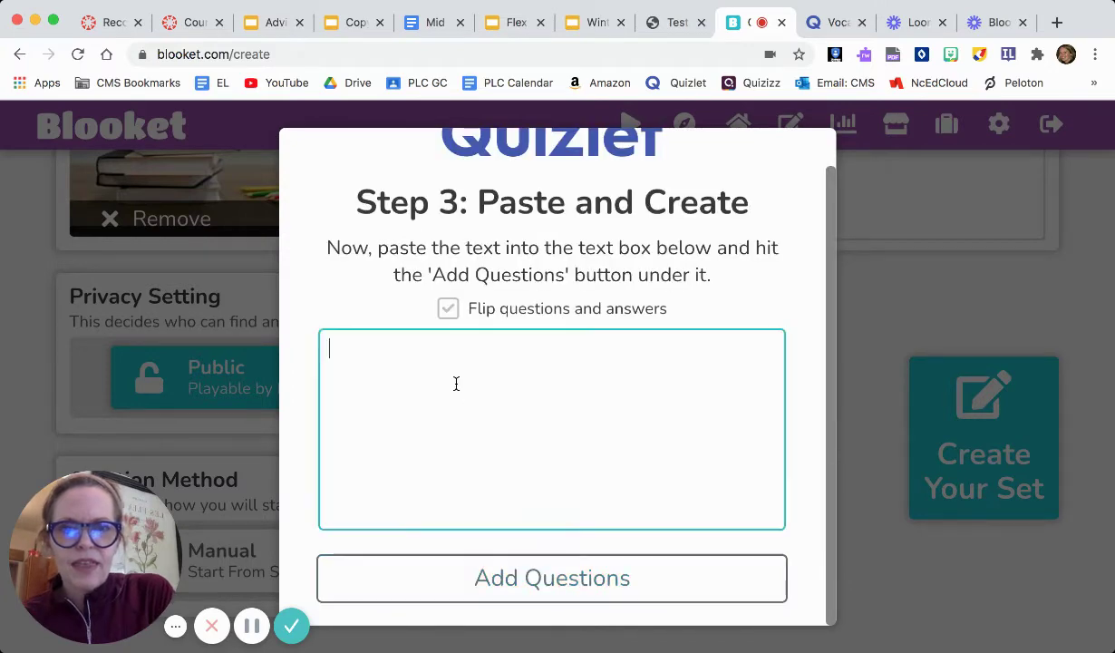
{"action": "key", "text": "super+v"}
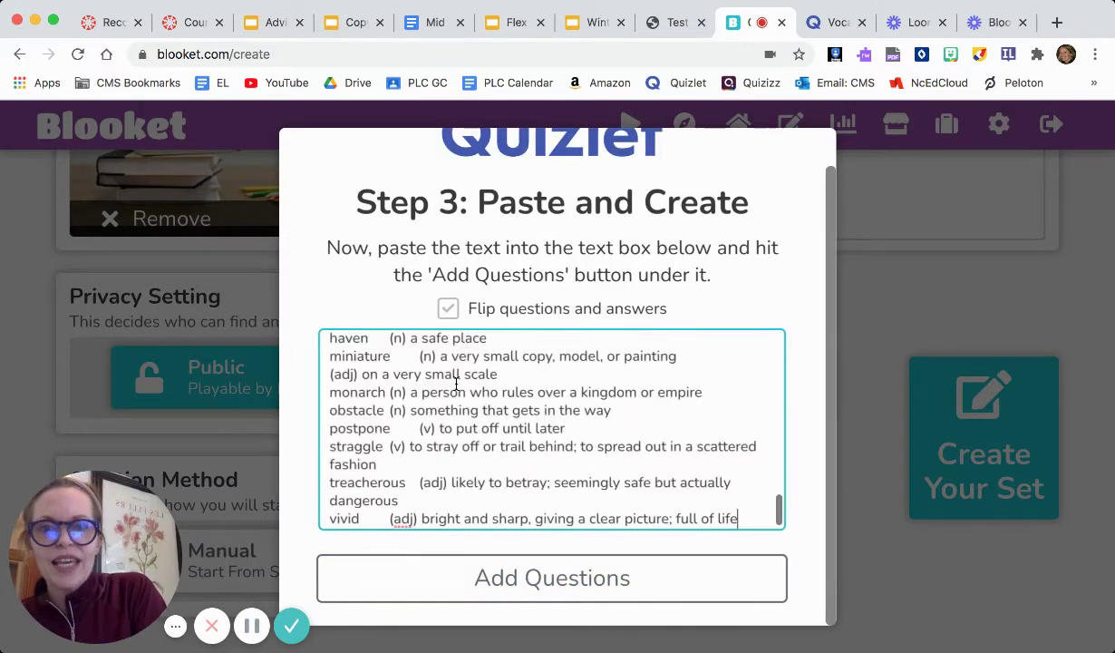
{"action": "left_click", "coordinate": [526, 585]}
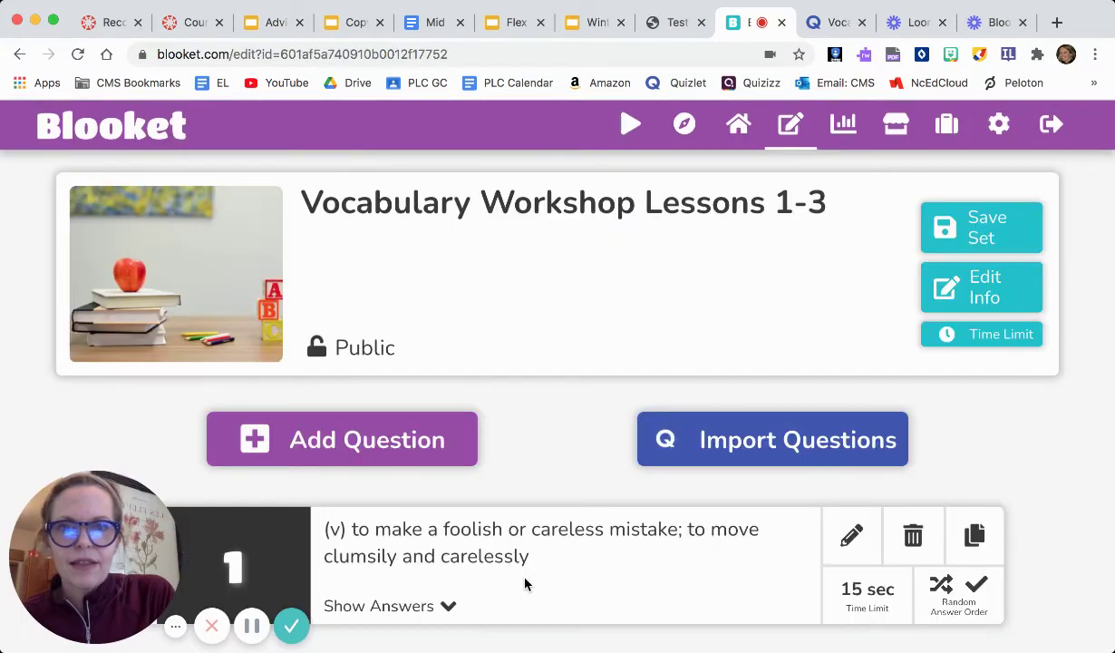
- Review the imported definition questions and save the set to My Sets
{"action": "scroll", "coordinate": [613, 294], "scroll_direction": "down", "scroll_amount": 3}
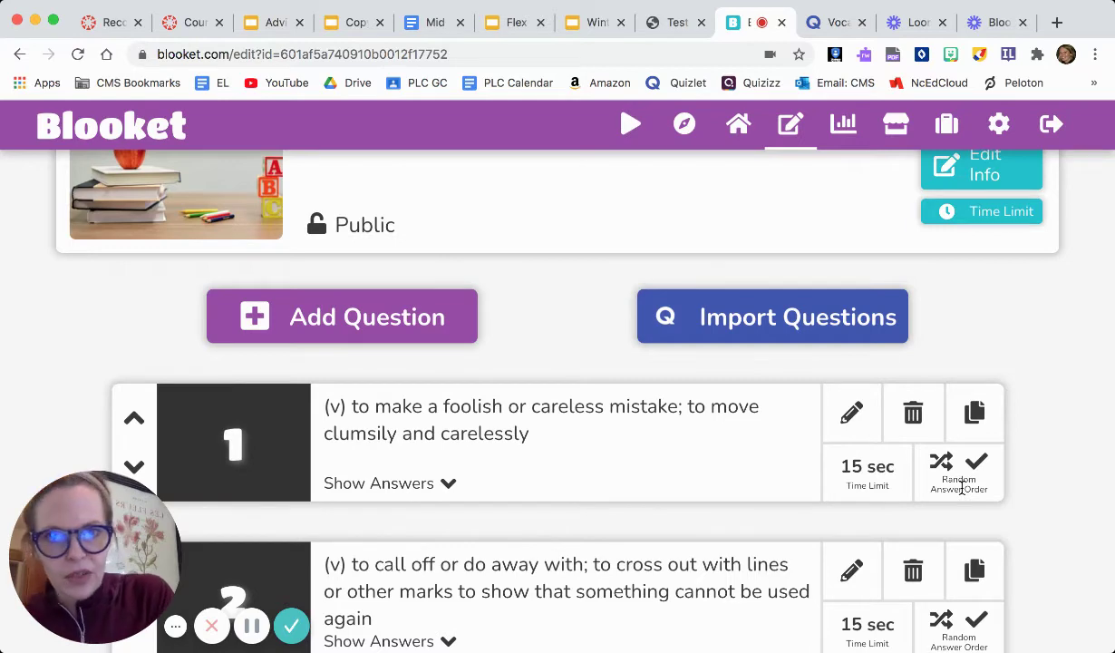
{"action": "scroll", "coordinate": [734, 473], "scroll_direction": "down", "scroll_amount": 5}
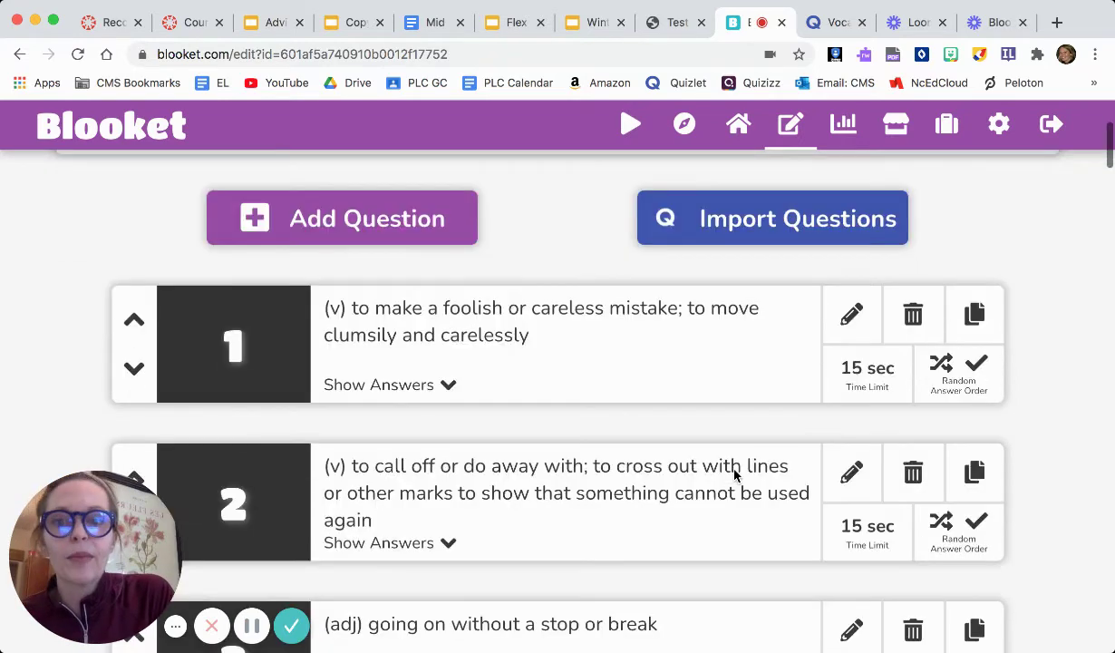
{"action": "scroll", "coordinate": [734, 474], "scroll_direction": "down", "scroll_amount": 4}
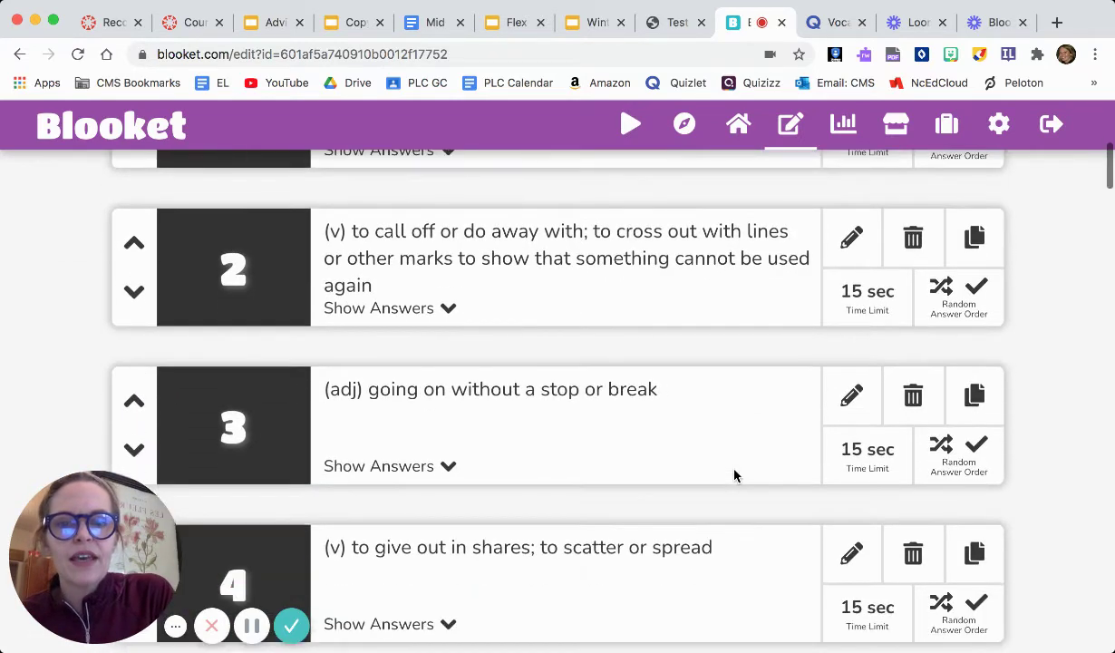
{"action": "scroll", "coordinate": [734, 475], "scroll_direction": "down", "scroll_amount": 8}
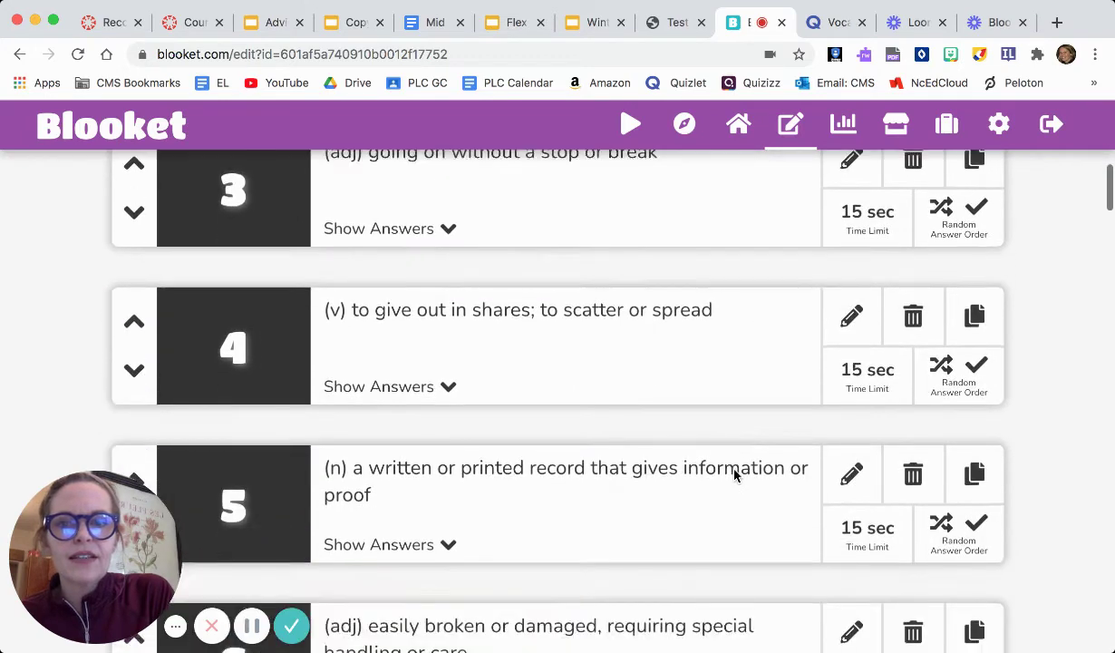
{"action": "scroll", "coordinate": [734, 475], "scroll_direction": "up", "scroll_amount": 20}
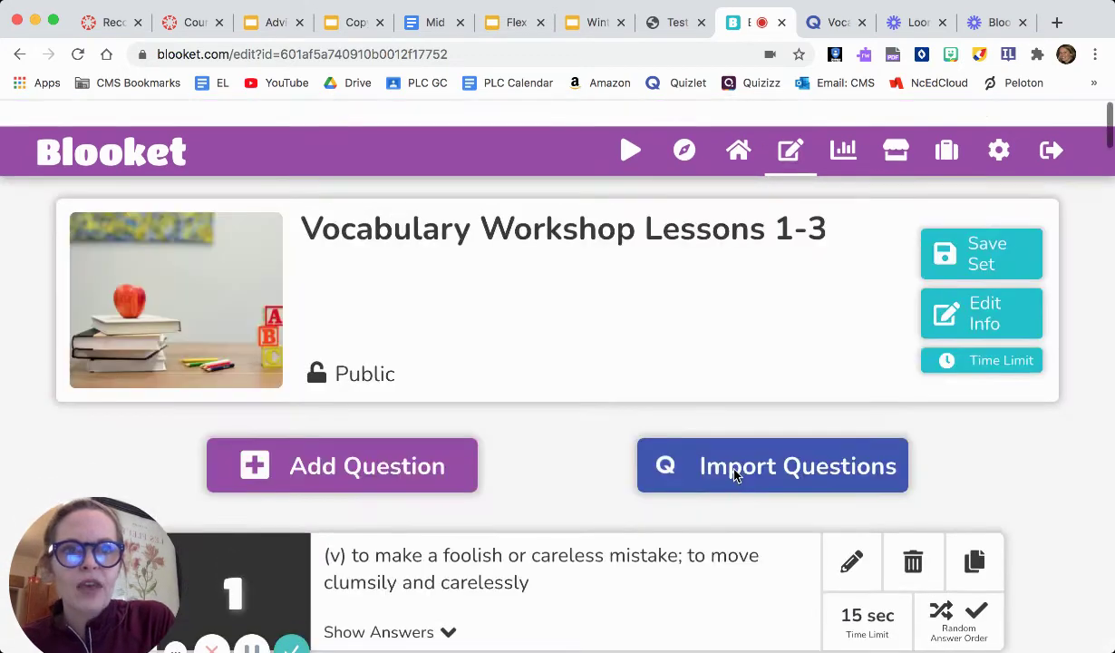
{"action": "left_click", "coordinate": [981, 223]}
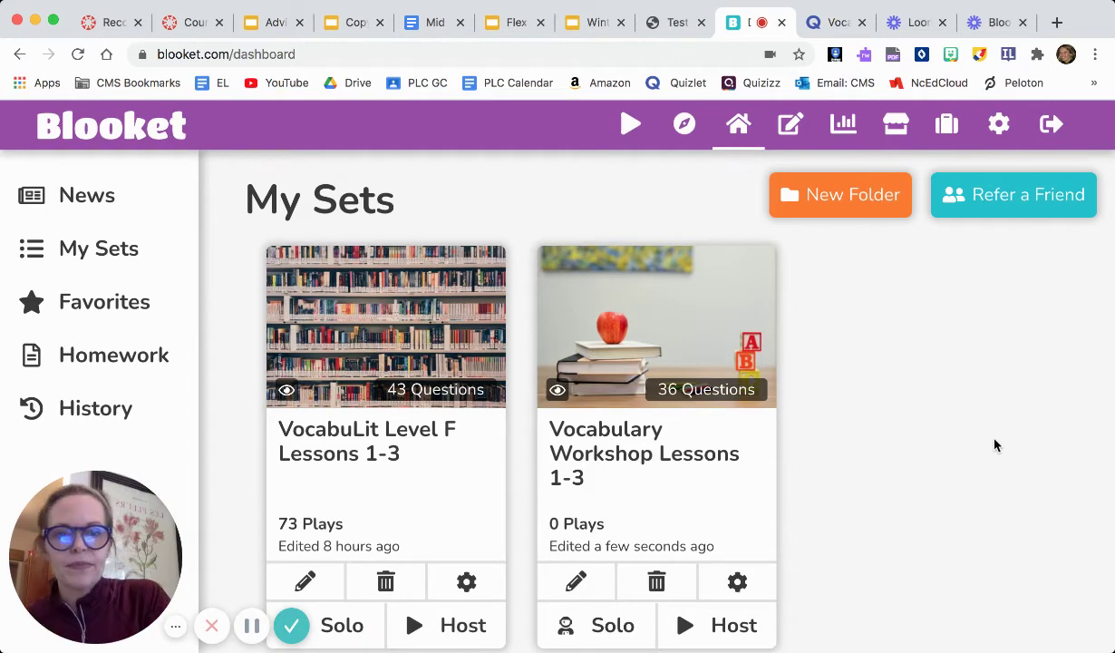
- Host the Vocabulary Workshop Lessons 1-3 set from its card in My Sets
{"action": "scroll", "coordinate": [994, 444], "scroll_direction": "down", "scroll_amount": 1}
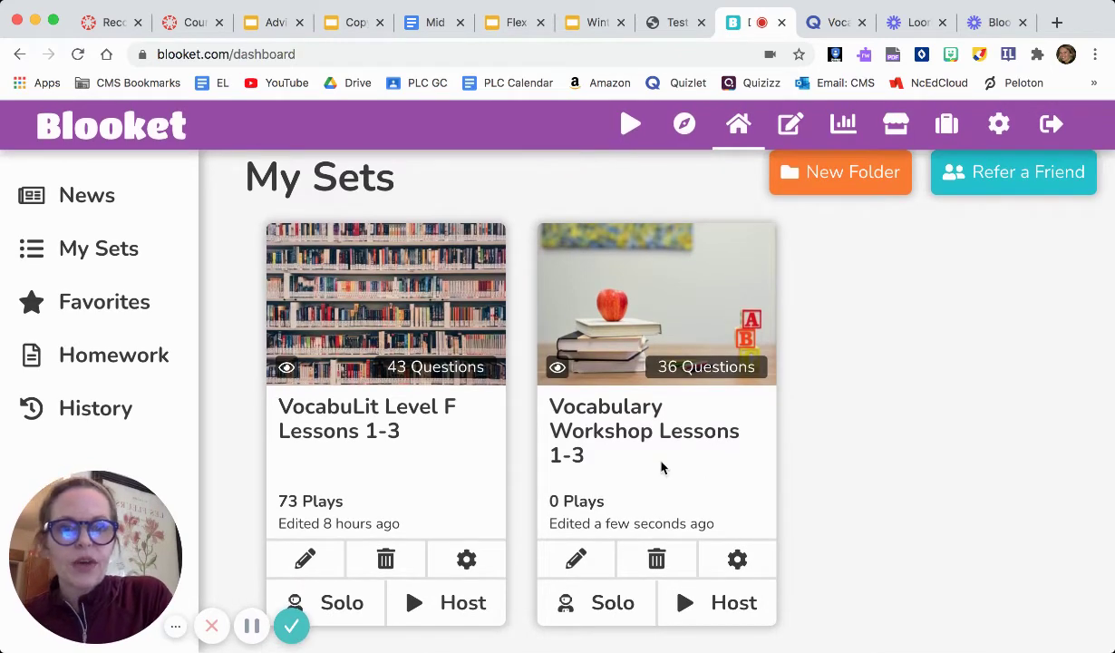
{"action": "left_click", "coordinate": [735, 604]}
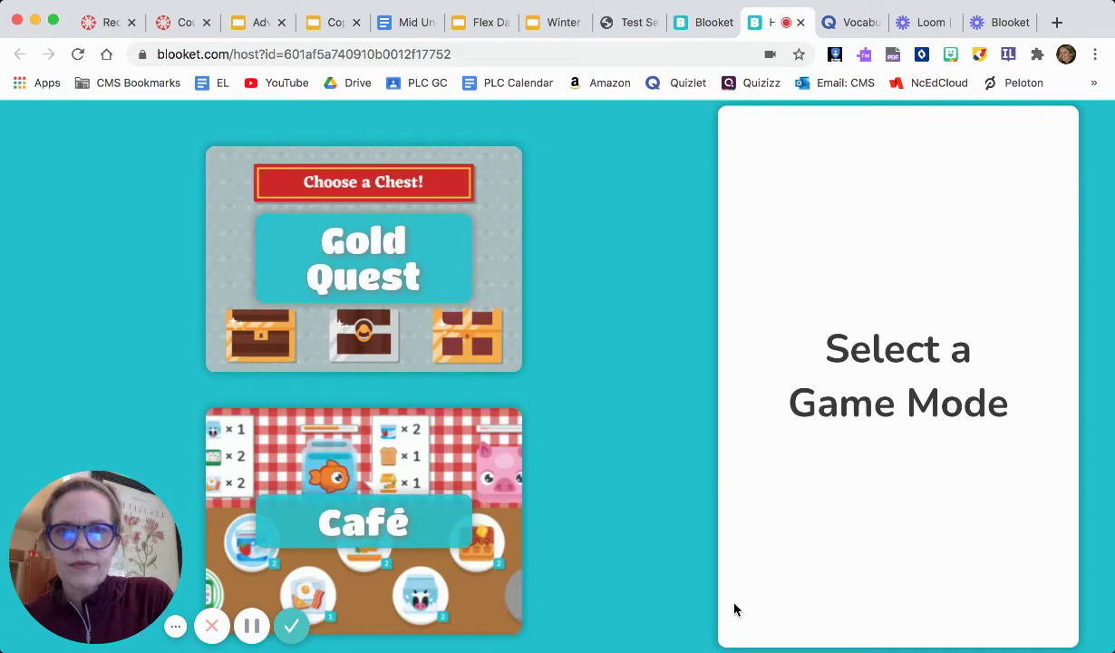
- Select Gold Quest from the game modes and continue to its host settings
{"action": "scroll", "coordinate": [273, 395], "scroll_direction": "down", "scroll_amount": 3}
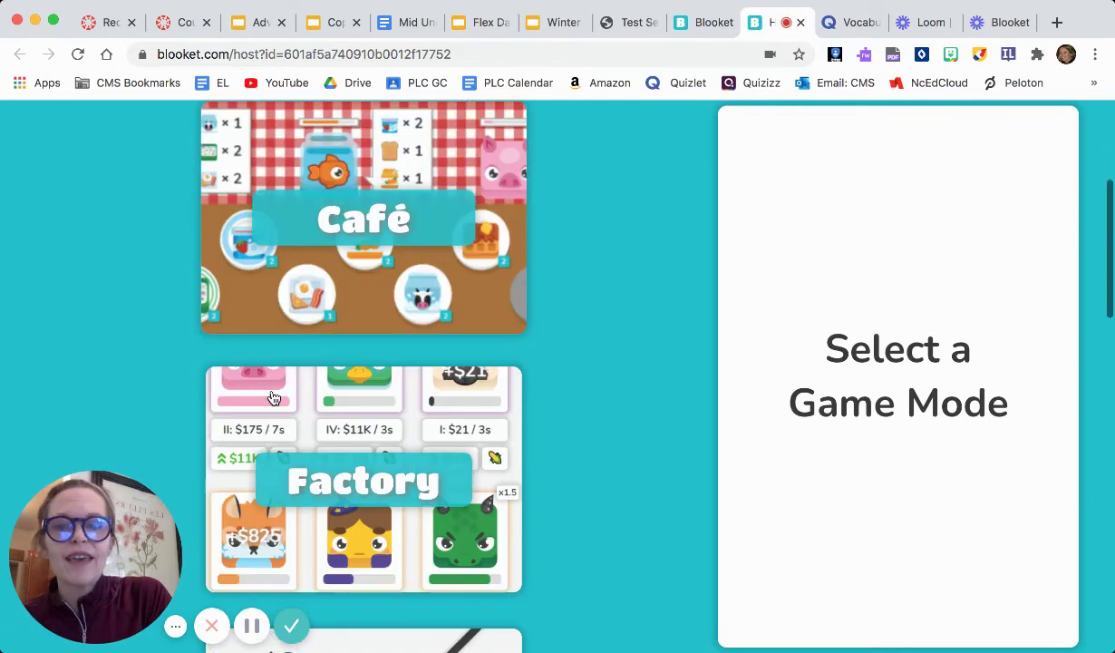
{"action": "scroll", "coordinate": [274, 397], "scroll_direction": "down", "scroll_amount": 5}
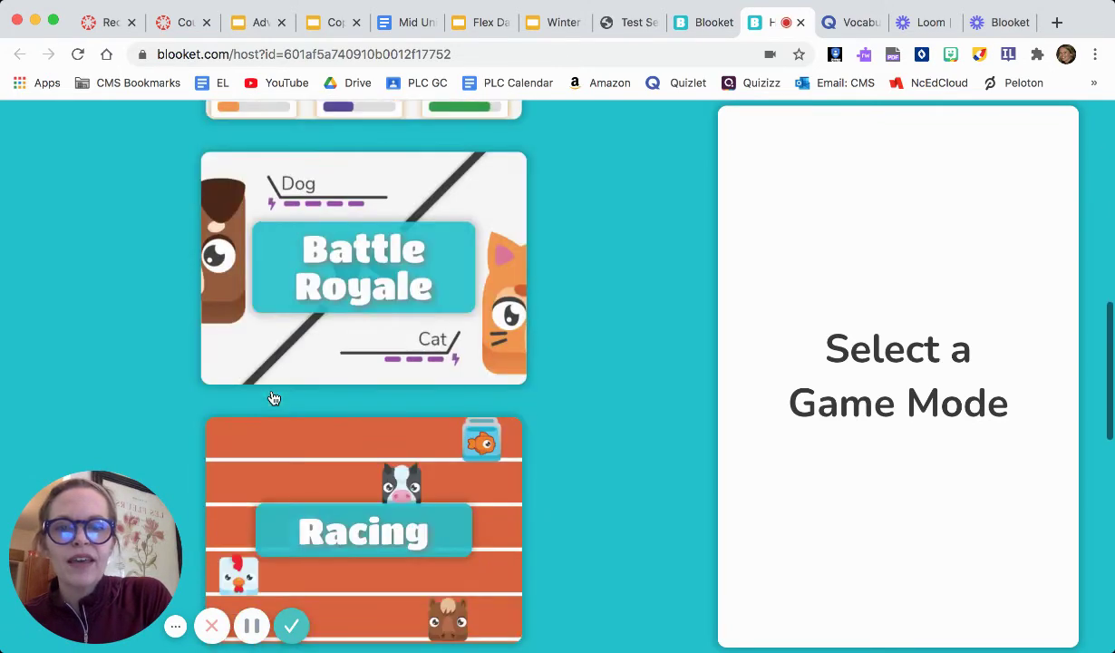
{"action": "scroll", "coordinate": [273, 397], "scroll_direction": "down", "scroll_amount": 7}
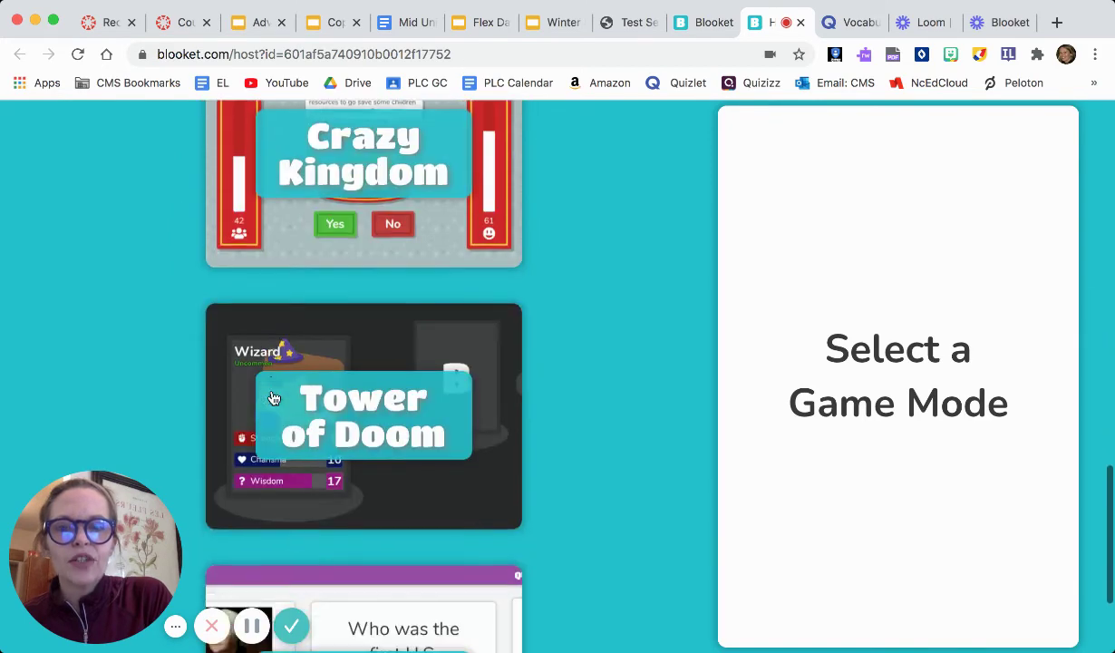
{"action": "scroll", "coordinate": [273, 397], "scroll_direction": "down", "scroll_amount": 2}
{"action": "scroll", "coordinate": [274, 397], "scroll_direction": "up", "scroll_amount": 14}
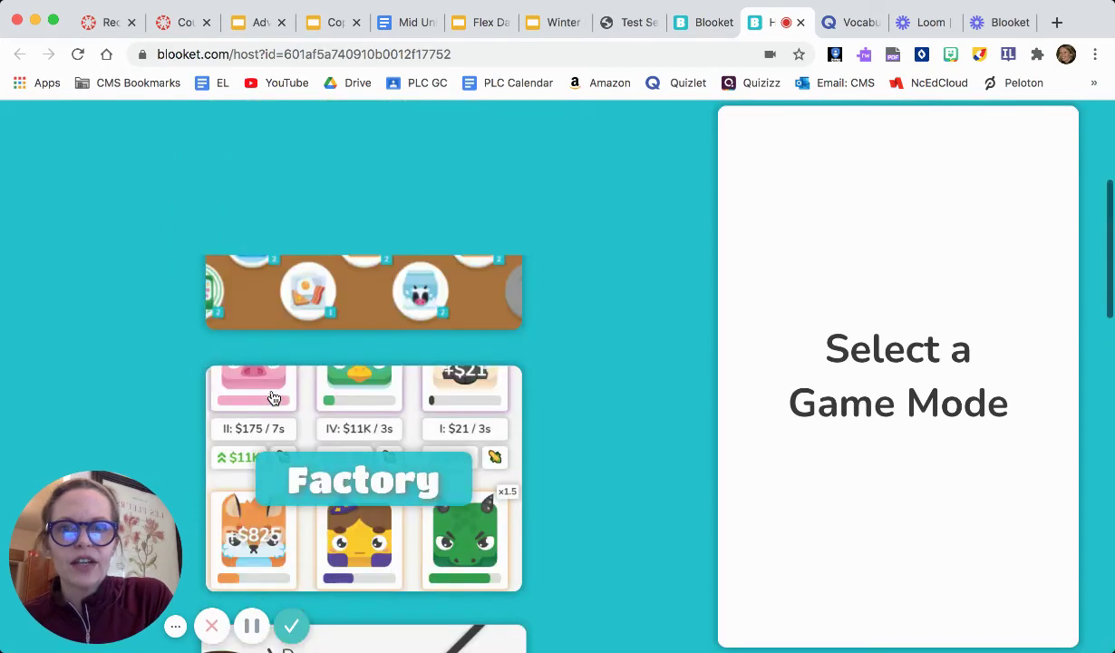
{"action": "scroll", "coordinate": [274, 397], "scroll_direction": "up", "scroll_amount": 3}
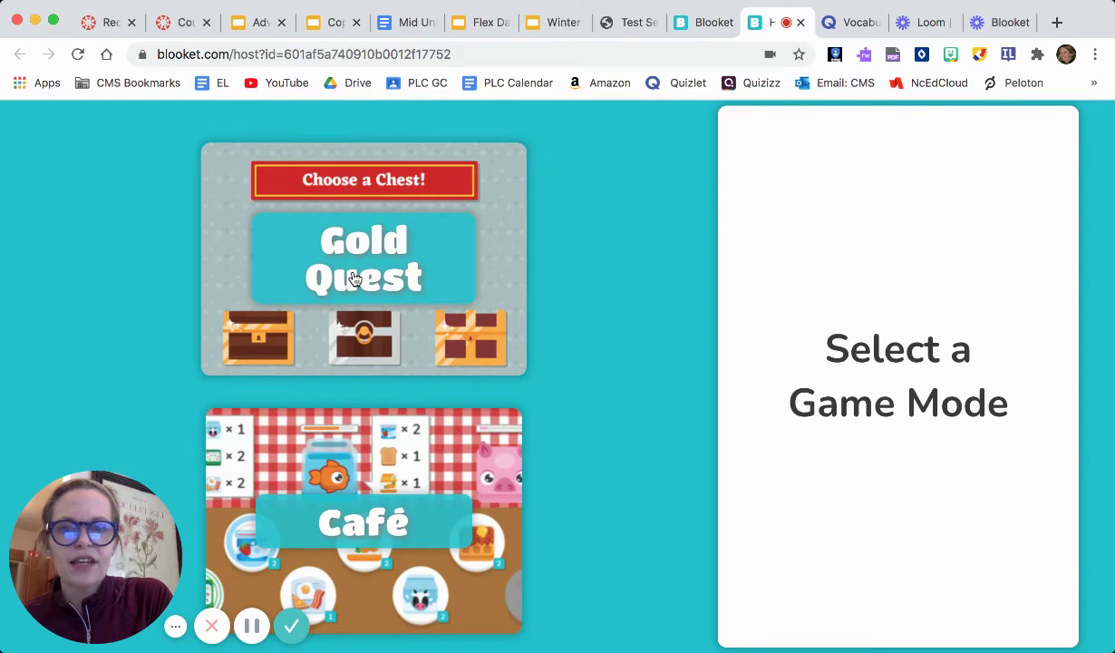
{"action": "scroll", "coordinate": [353, 278], "scroll_direction": "down", "scroll_amount": 6}
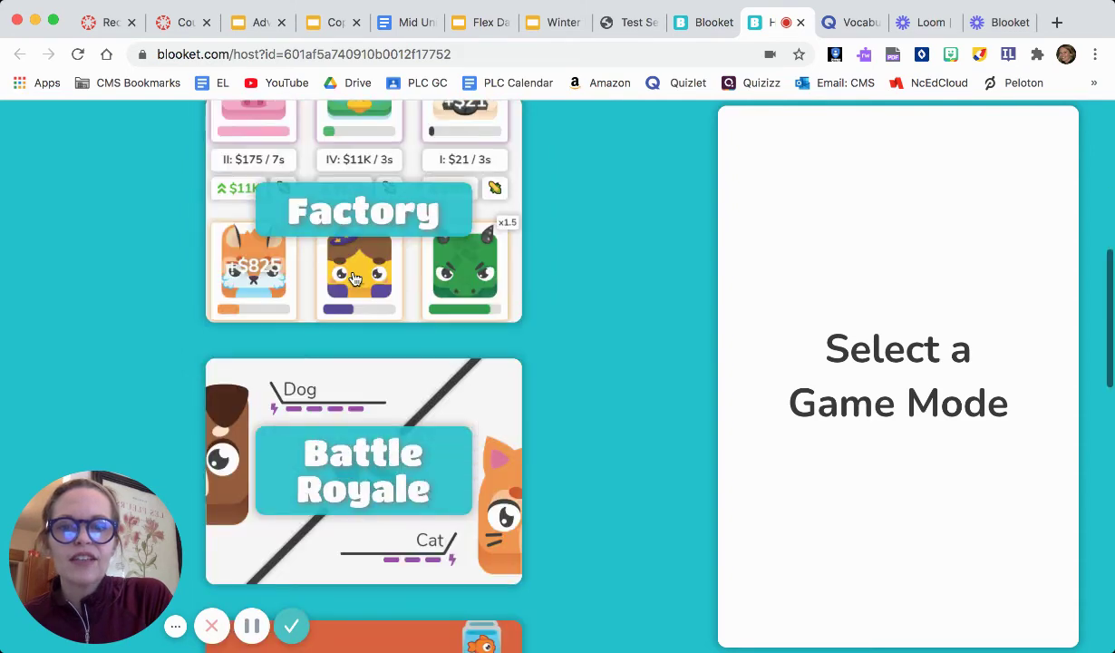
{"action": "scroll", "coordinate": [353, 278], "scroll_direction": "down", "scroll_amount": 2}
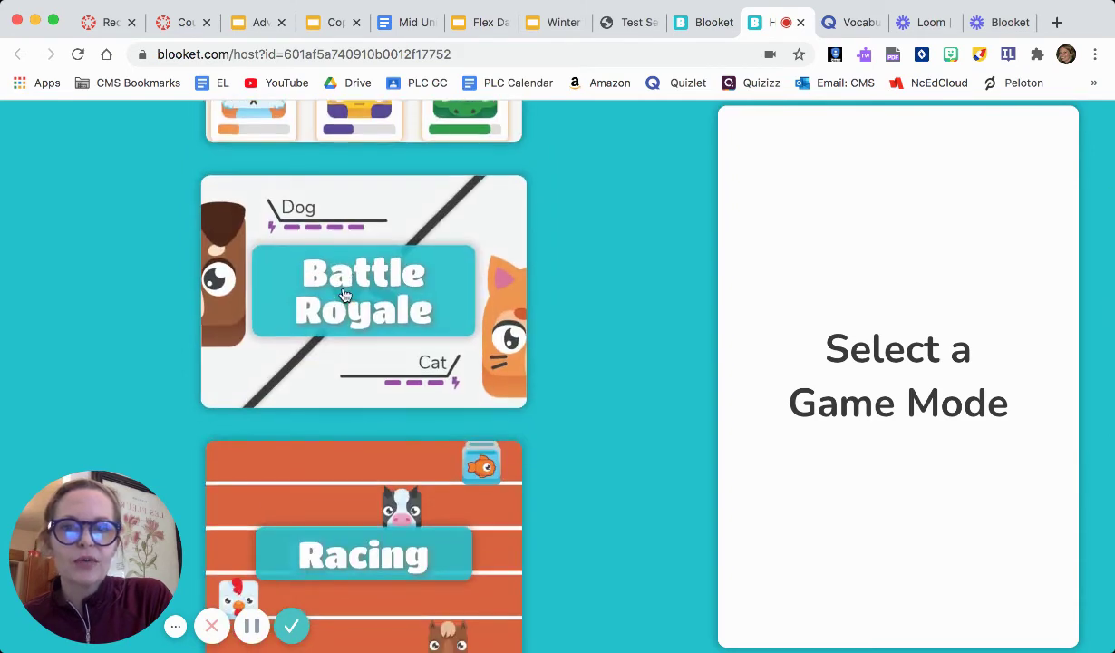
{"action": "scroll", "coordinate": [344, 294], "scroll_direction": "up", "scroll_amount": 8}
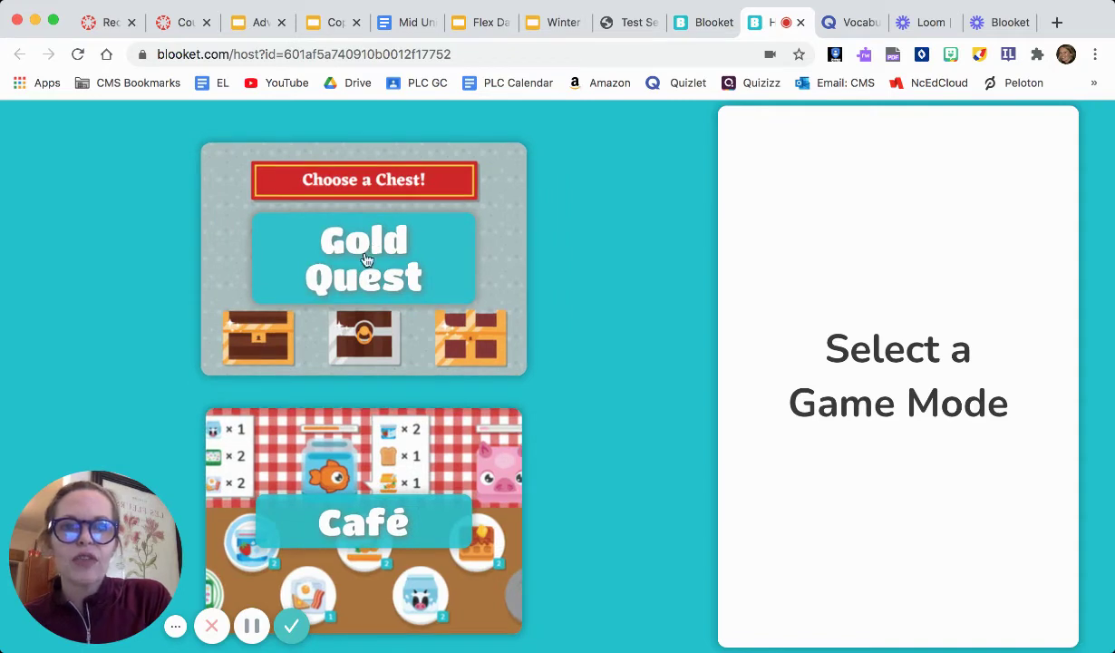
{"action": "left_click", "coordinate": [366, 259]}
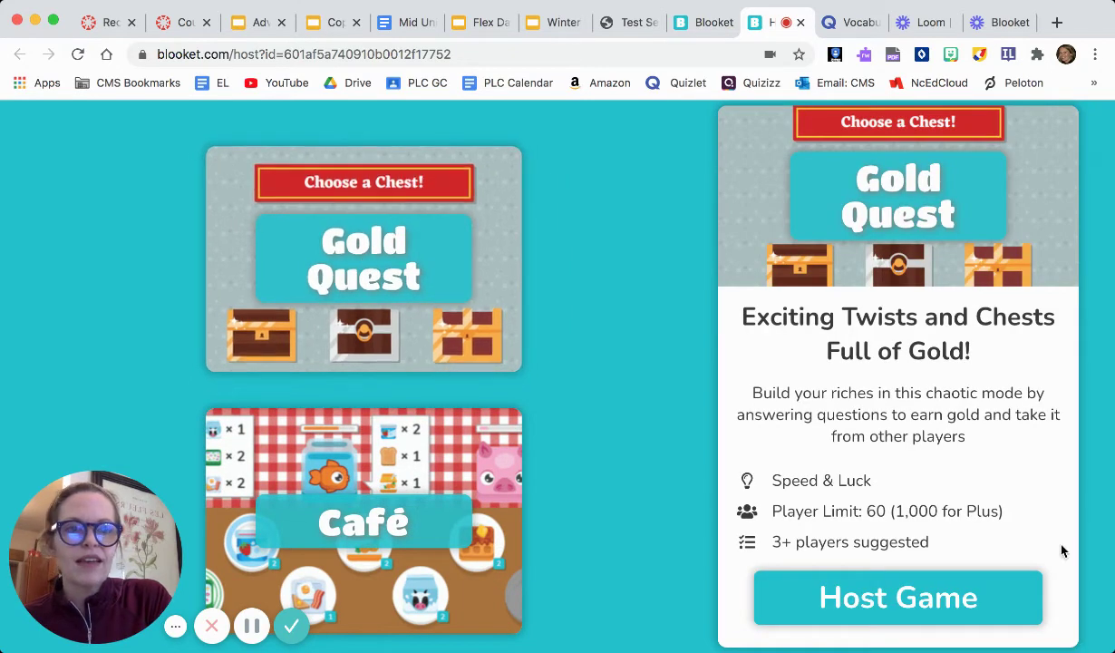
{"action": "left_click", "coordinate": [899, 602]}
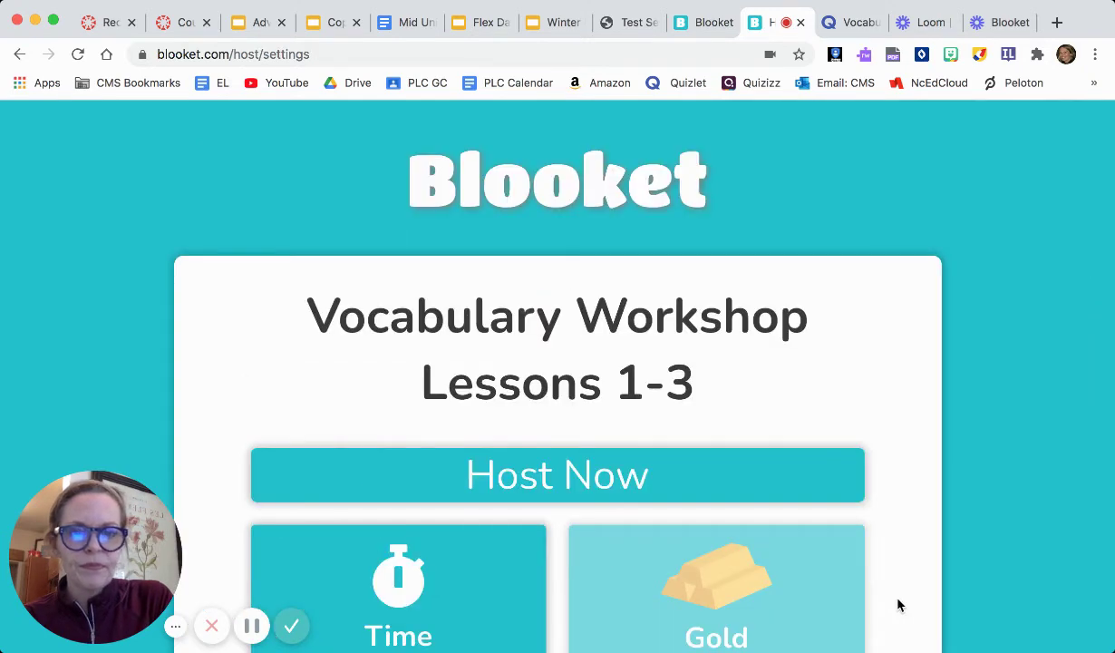
- Set the Gold Quest game's Time (minutes) to 9 and host it to get the Game ID
{"action": "scroll", "coordinate": [899, 605], "scroll_direction": "down", "scroll_amount": 3}
{"action": "scroll", "coordinate": [899, 604], "scroll_direction": "down", "scroll_amount": 2}
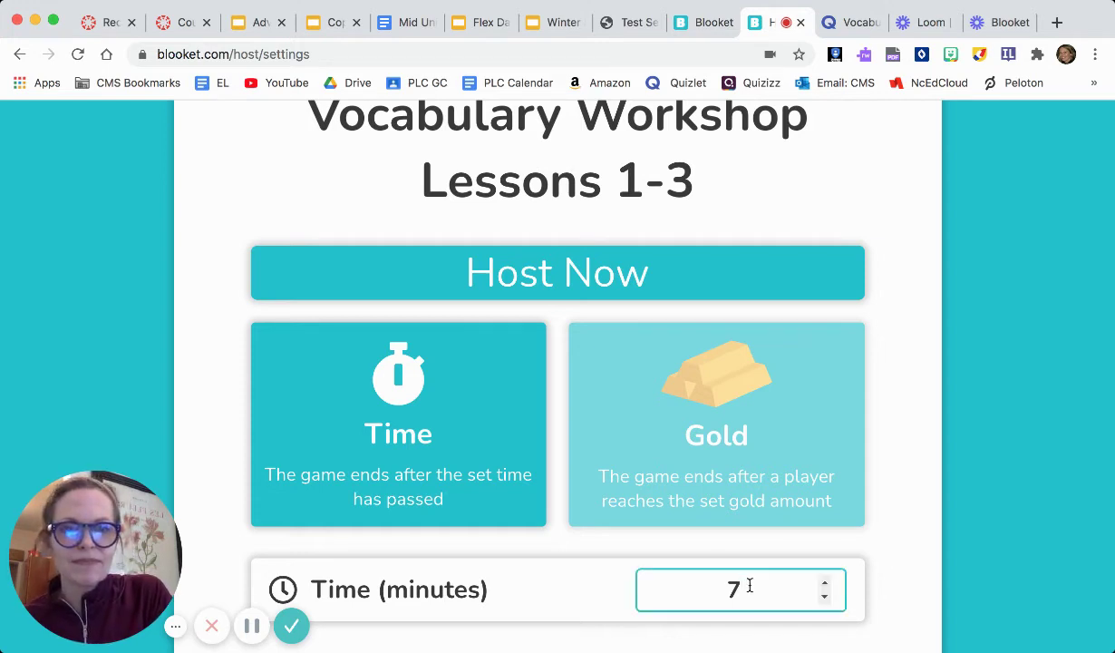
{"action": "left_click", "coordinate": [823, 600]}
{"action": "left_click", "coordinate": [823, 600]}
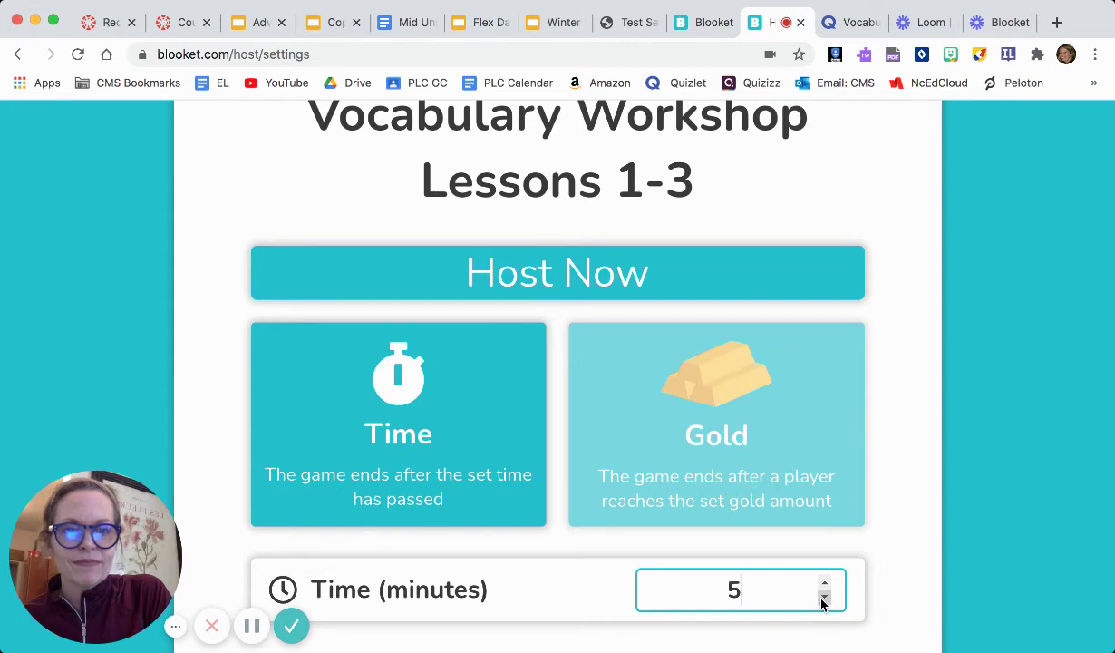
{"action": "left_click", "coordinate": [823, 585]}
{"action": "double_click", "coordinate": [823, 587]}
{"action": "left_click", "coordinate": [824, 585]}
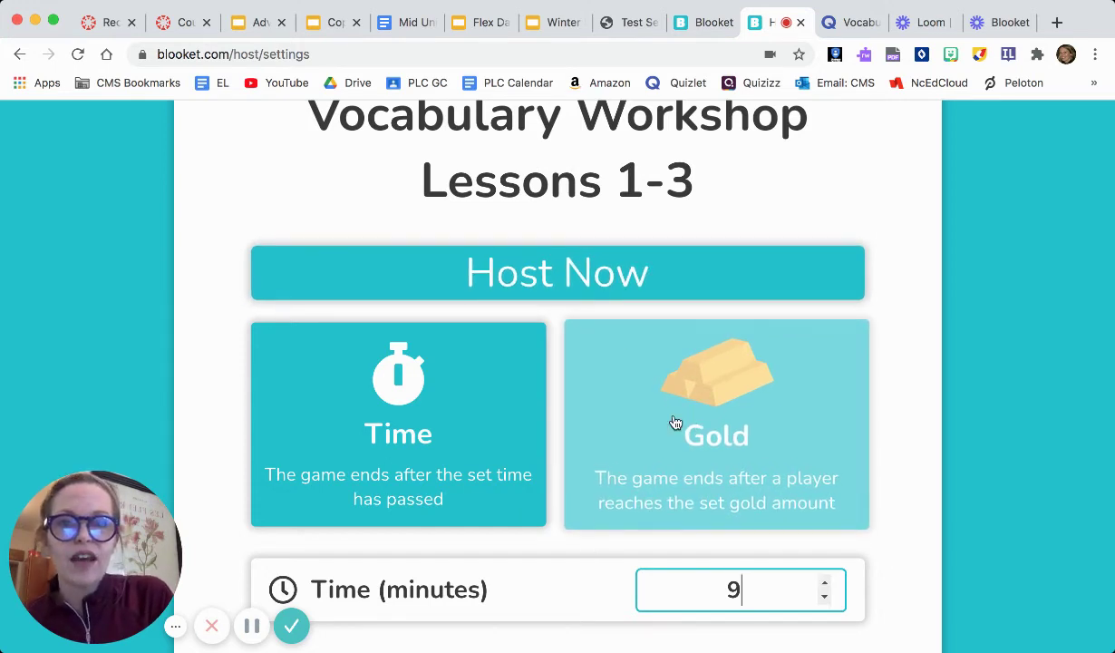
{"action": "left_click", "coordinate": [537, 276]}
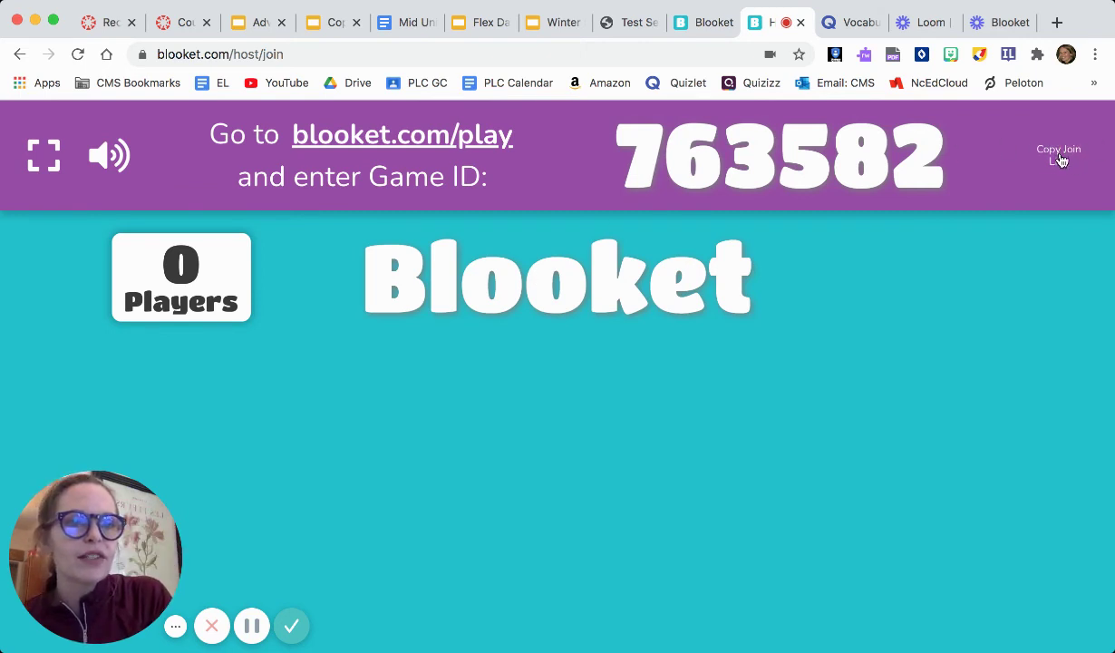
- Copy the game's join link to share with students
{"action": "left_click", "coordinate": [1059, 158]}
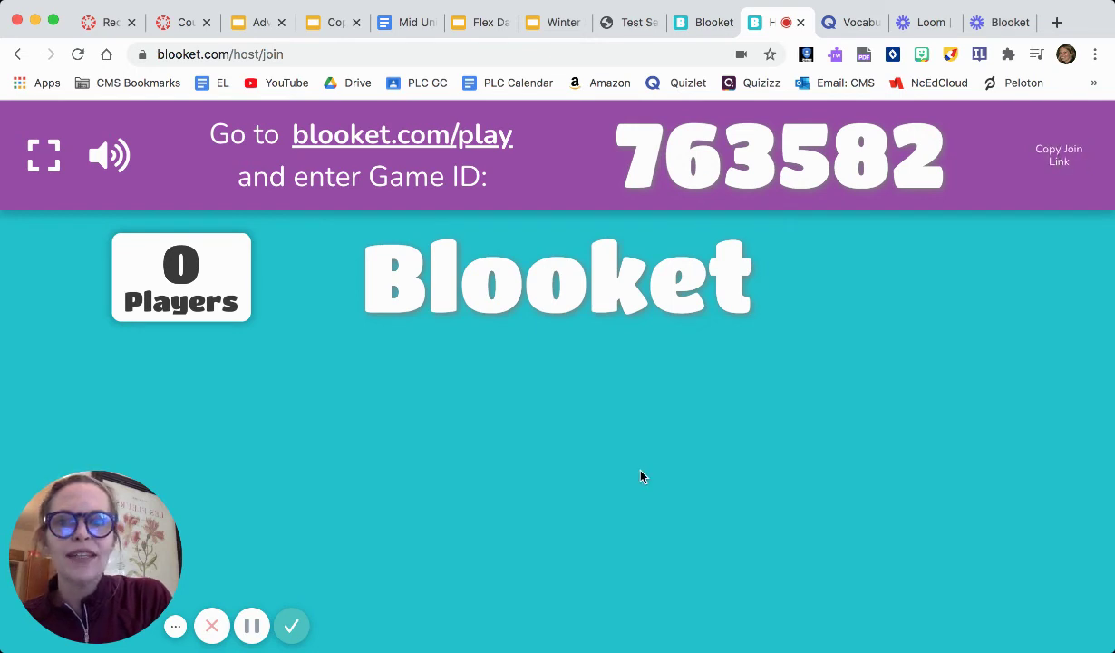
- Mute the Gold Quest lobby's sound
{"action": "left_click", "coordinate": [108, 155]}
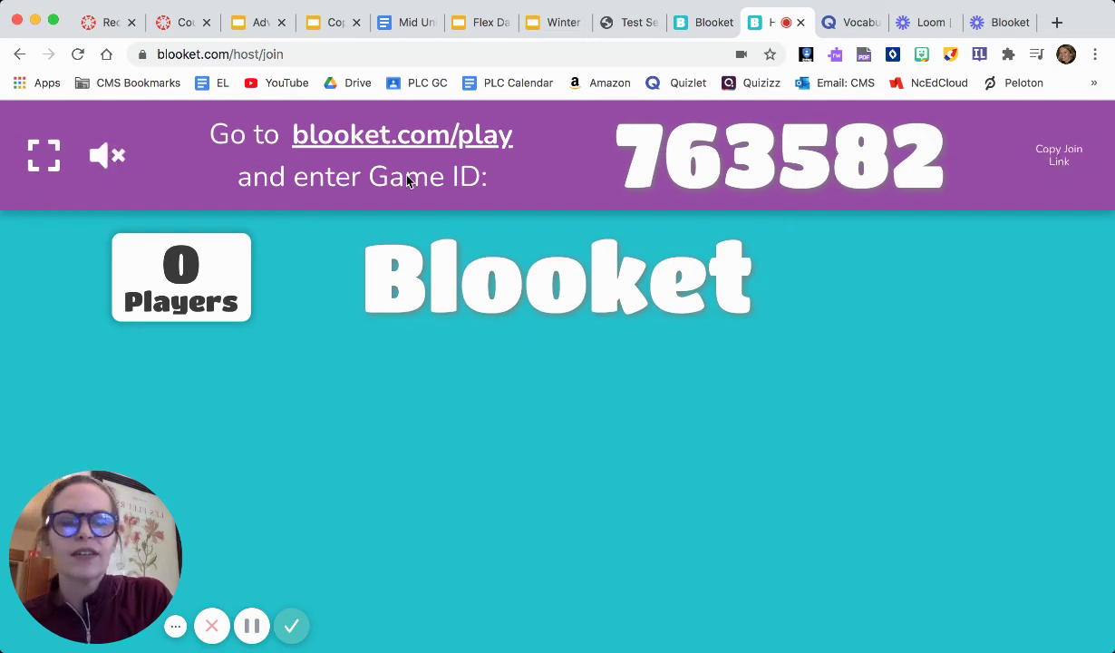